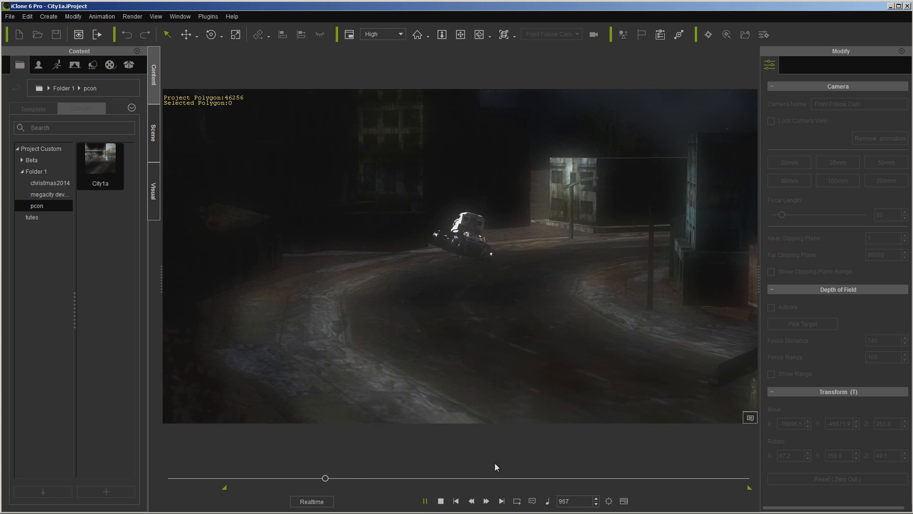
- Stop the playback and preview the truck animation through the Side Drift Cam
click(442, 502)
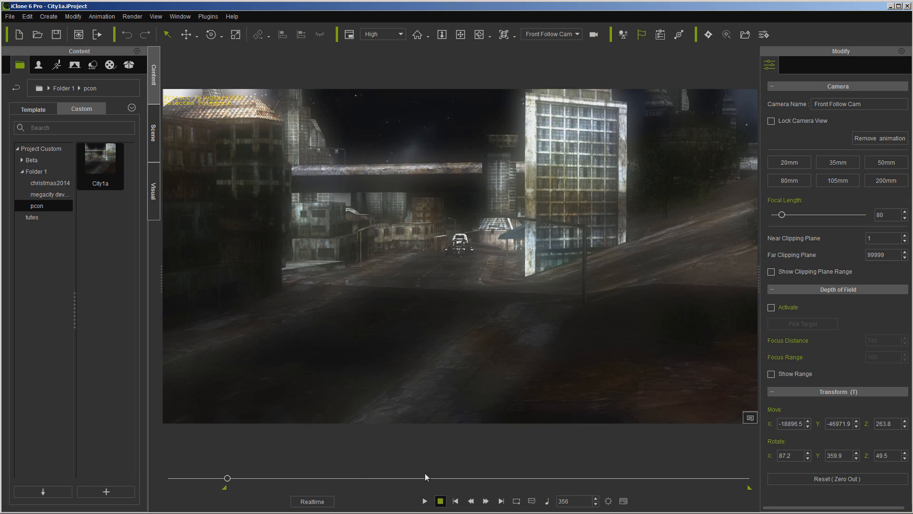
click(561, 34)
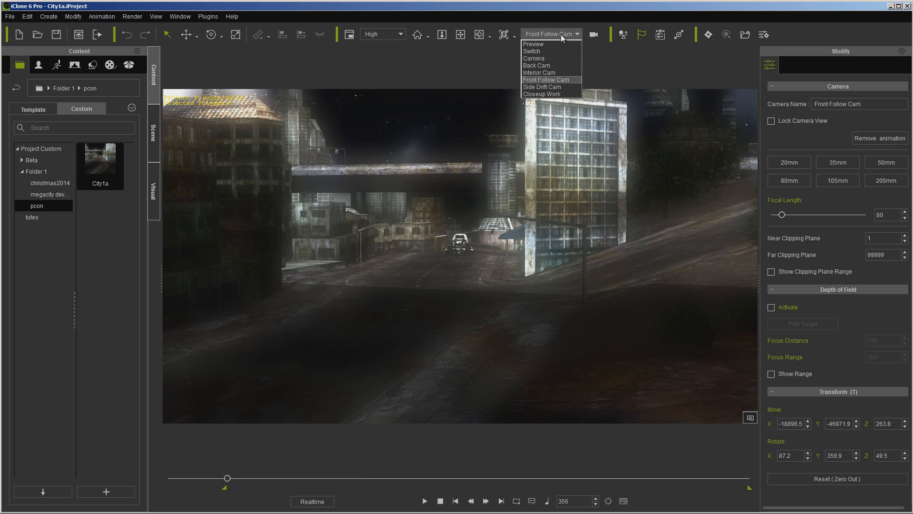
click(544, 87)
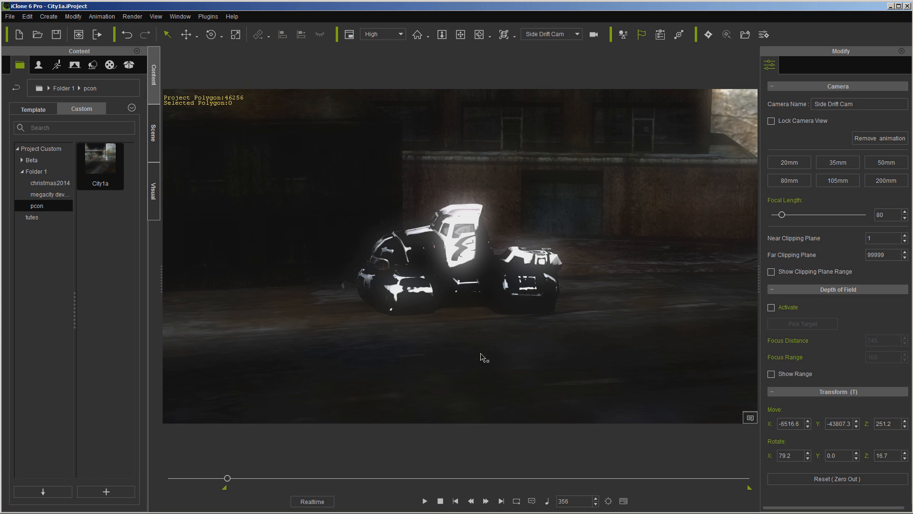
click(426, 502)
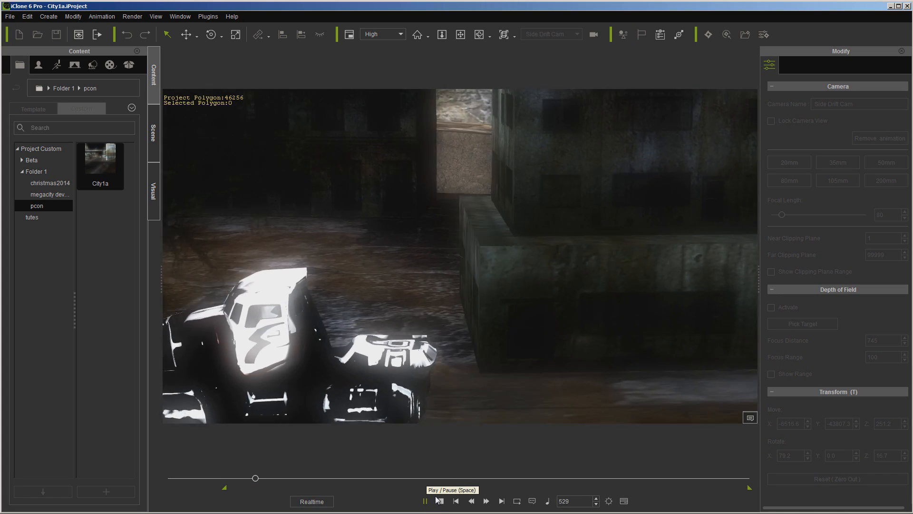
click(445, 500)
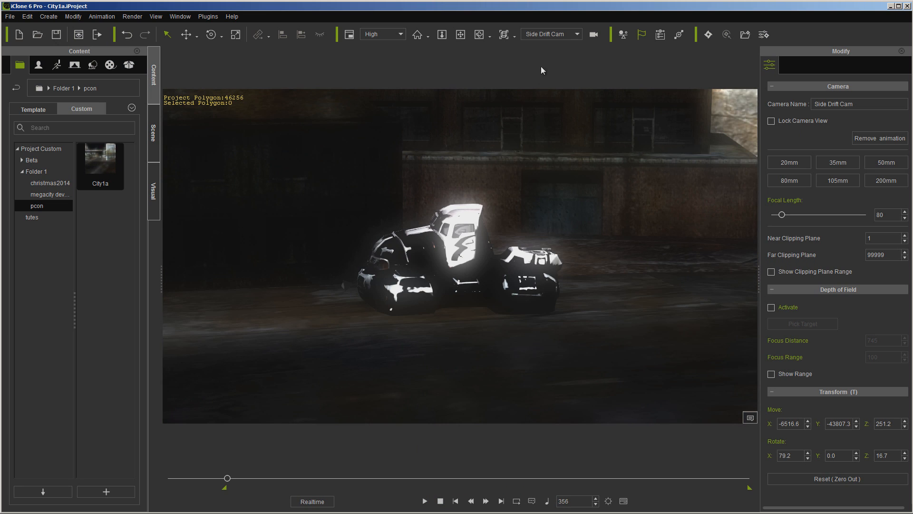
- Preview the truck animation through the camera named Camera
click(555, 36)
click(543, 63)
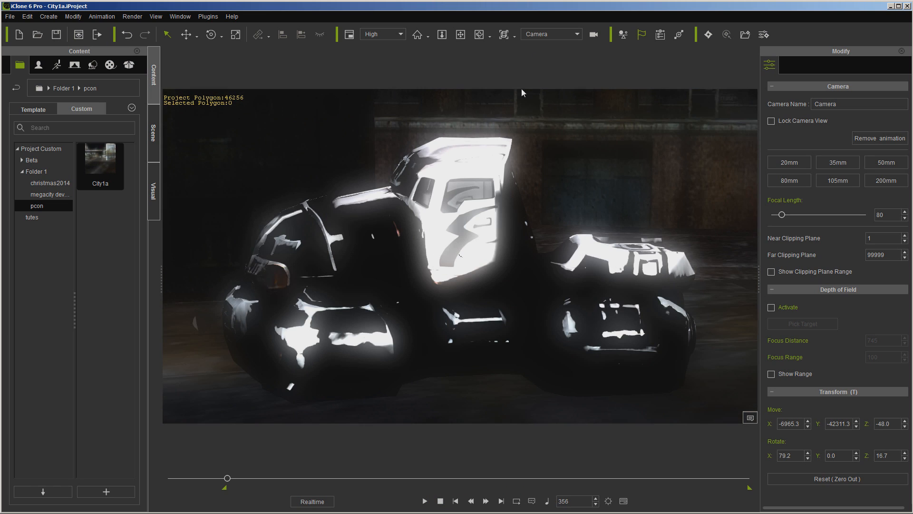
click(428, 501)
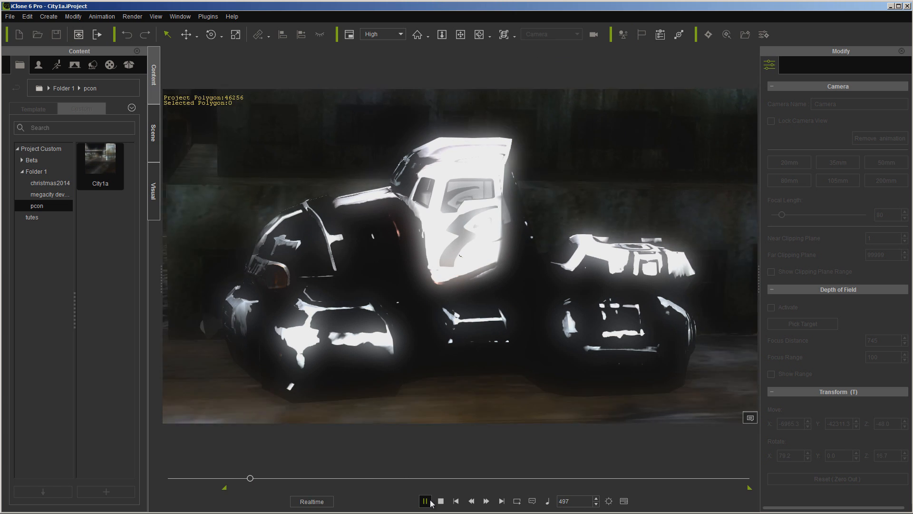
click(441, 501)
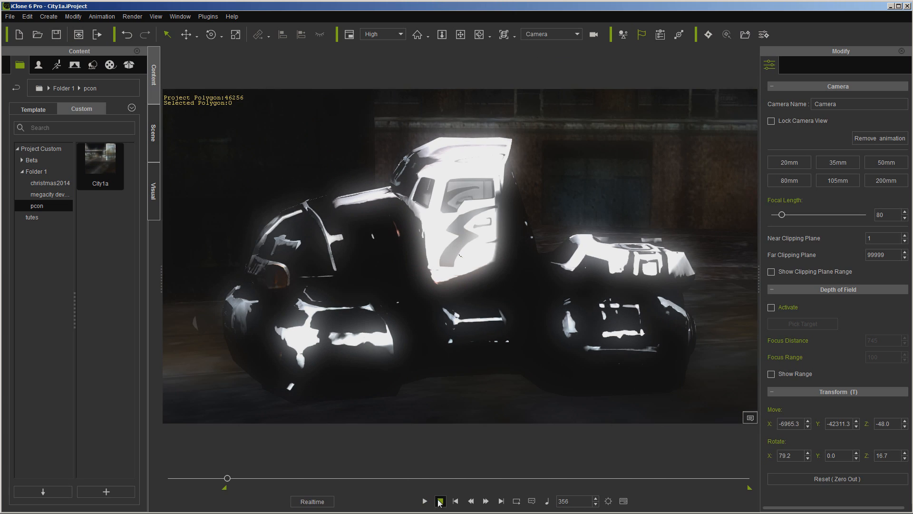
- Switch the view to the Closeup Work camera and set the display quality to Medium
click(573, 36)
click(547, 94)
click(395, 37)
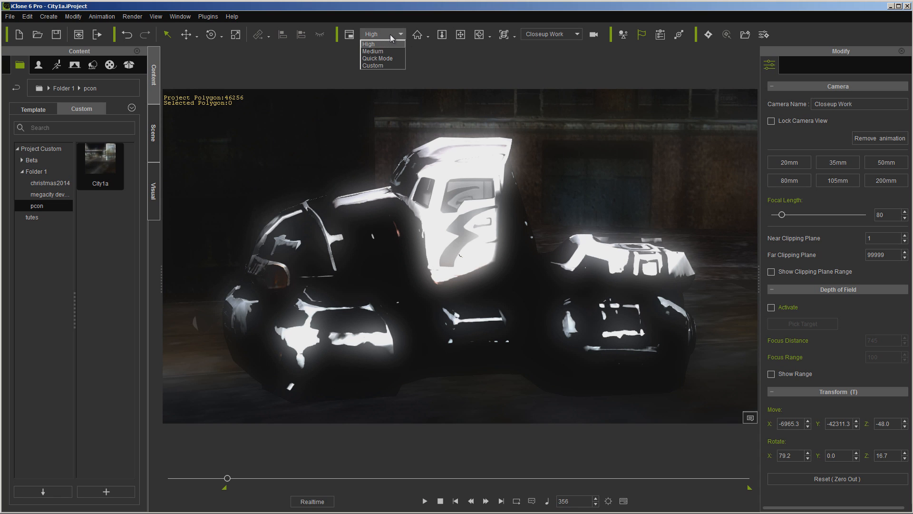
click(377, 50)
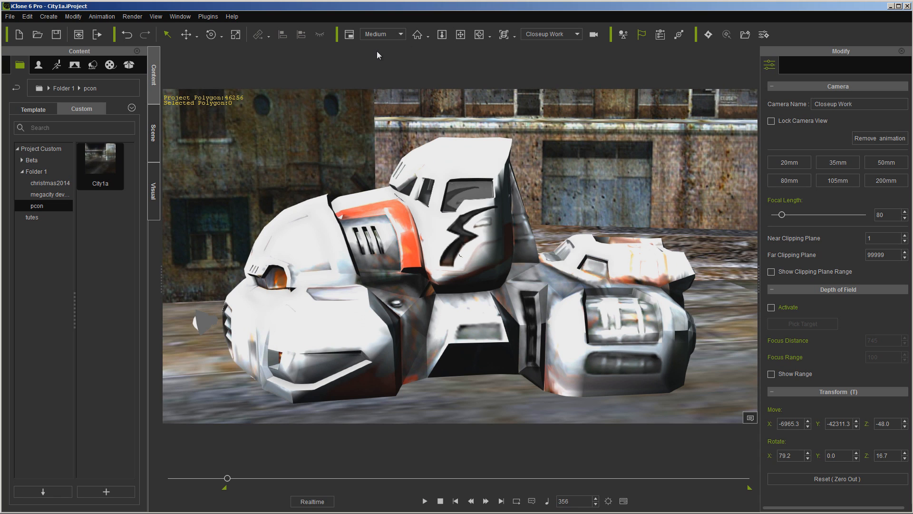
- Add the greyAlienBip2 avatar to the scene and link it to the truck's hover-truc node, aligned by Position
click(39, 69)
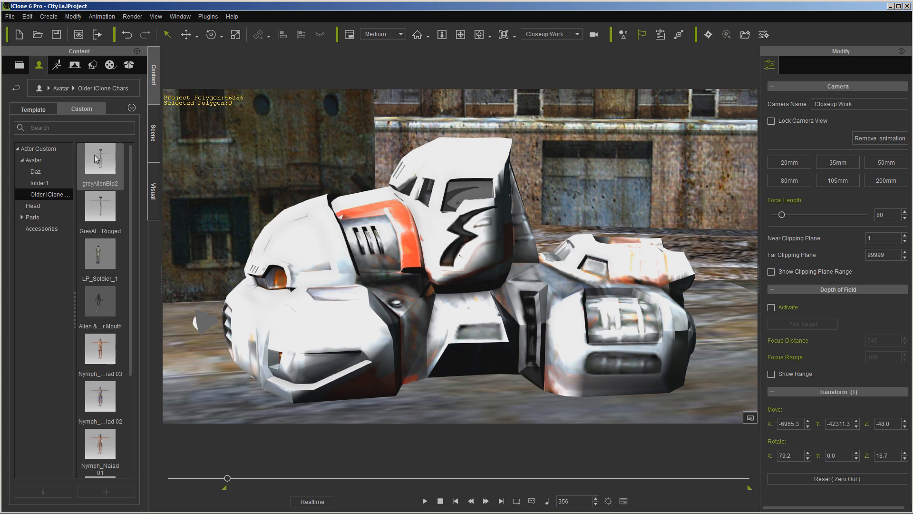
drag(100, 159, 598, 278)
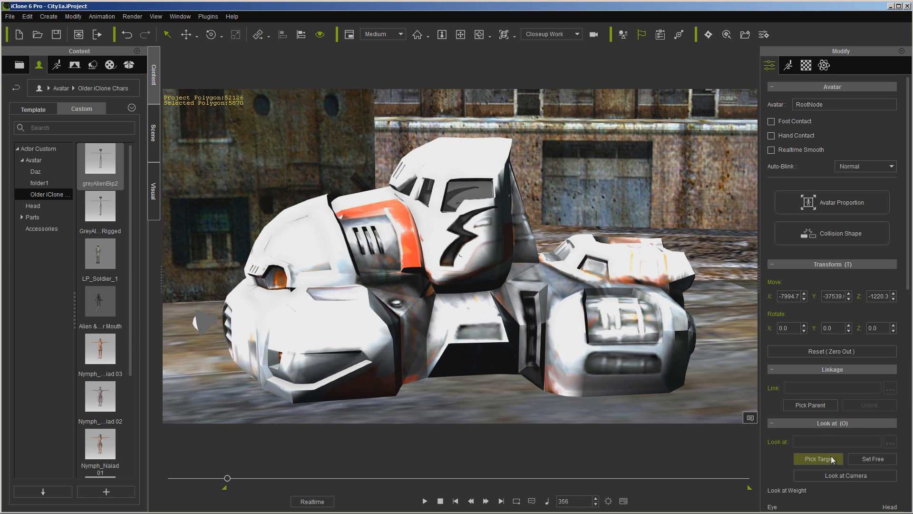
click(819, 405)
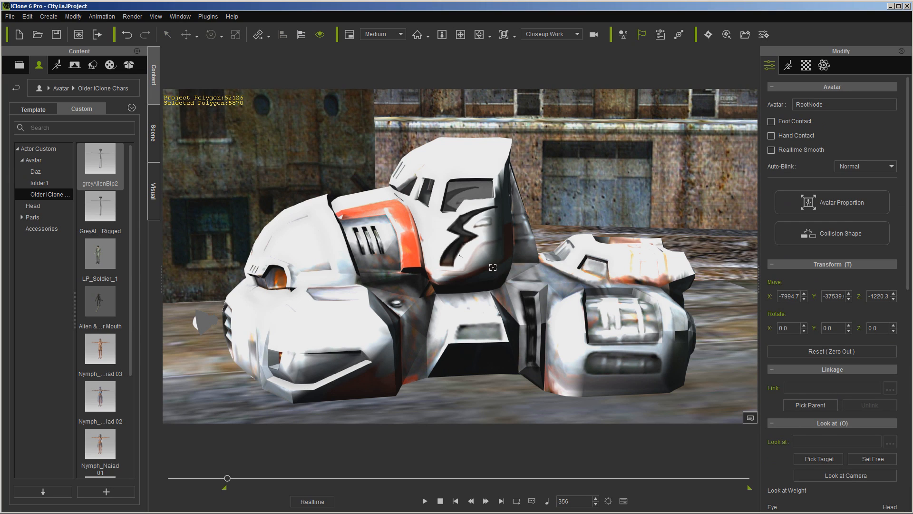
click(729, 342)
click(890, 389)
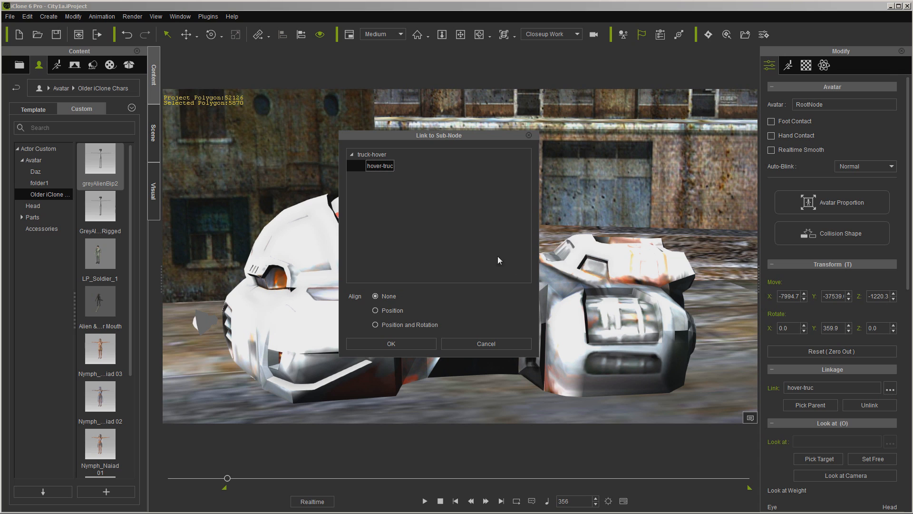
click(401, 310)
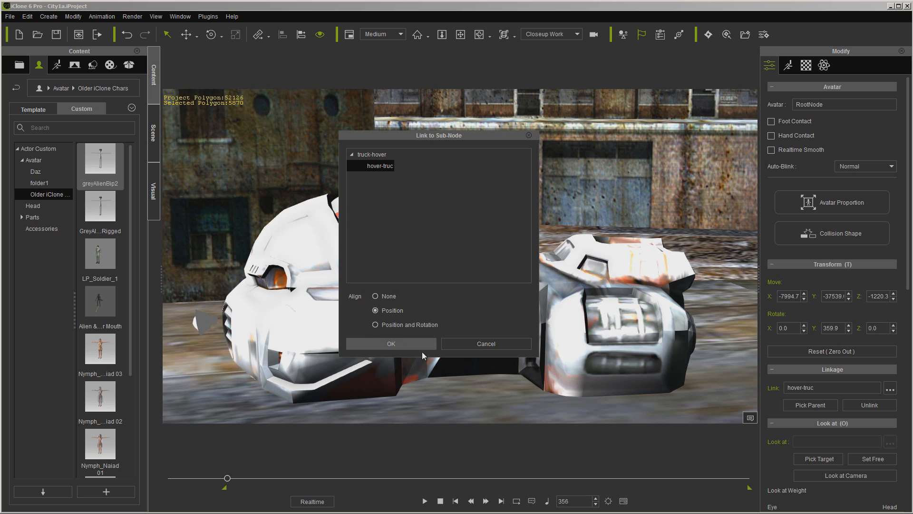
click(404, 344)
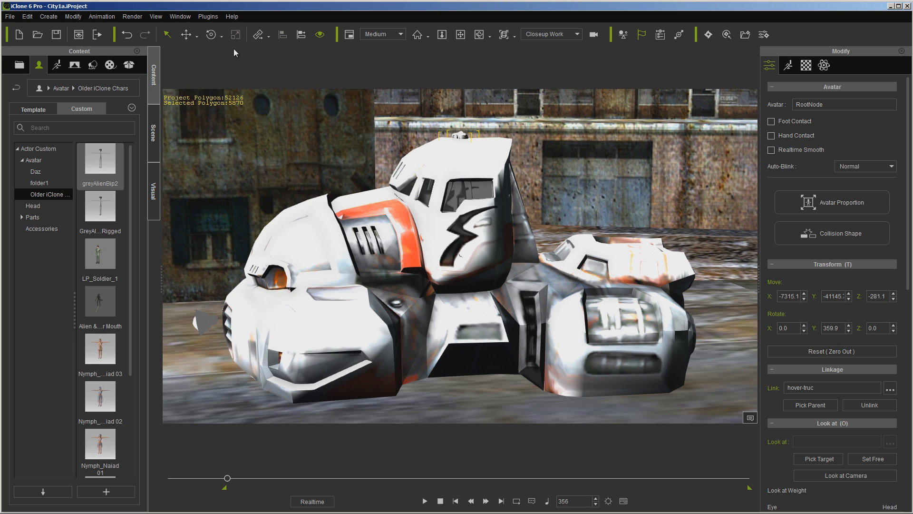
- Place the avatar at the rear of the truck's cab, rotated to about 311 on Z, and unlink it from the truck
drag(485, 222, 486, 273)
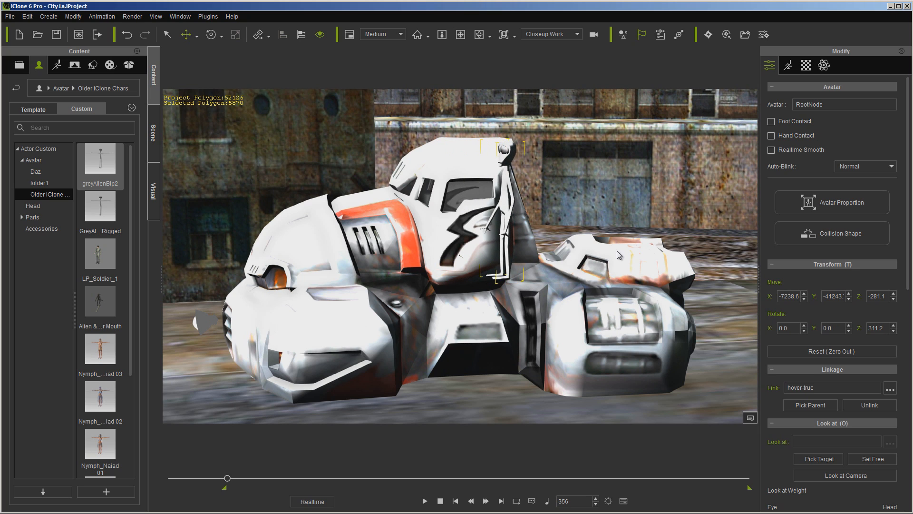
click(858, 405)
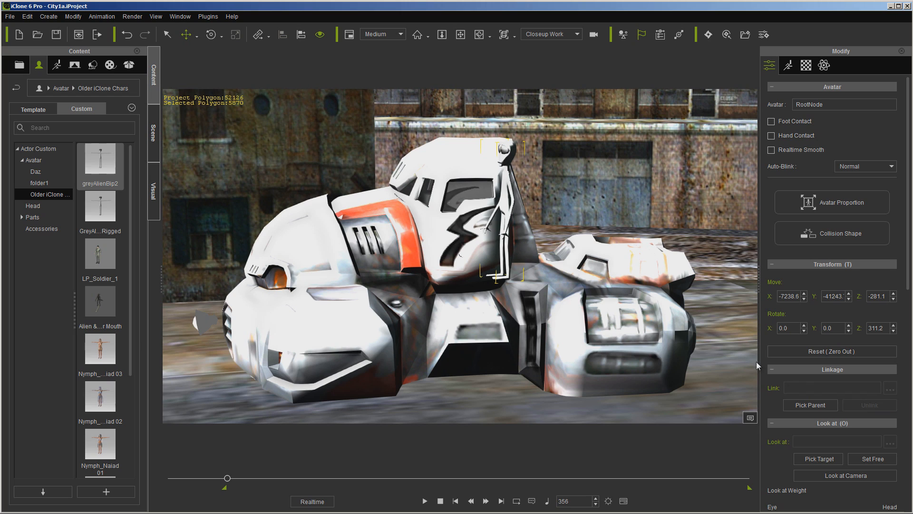
- Edit the avatar's motion layer, lowering the hip bone and shifting it backward to bring the avatar into a seated pose
right_click(506, 204)
click(547, 328)
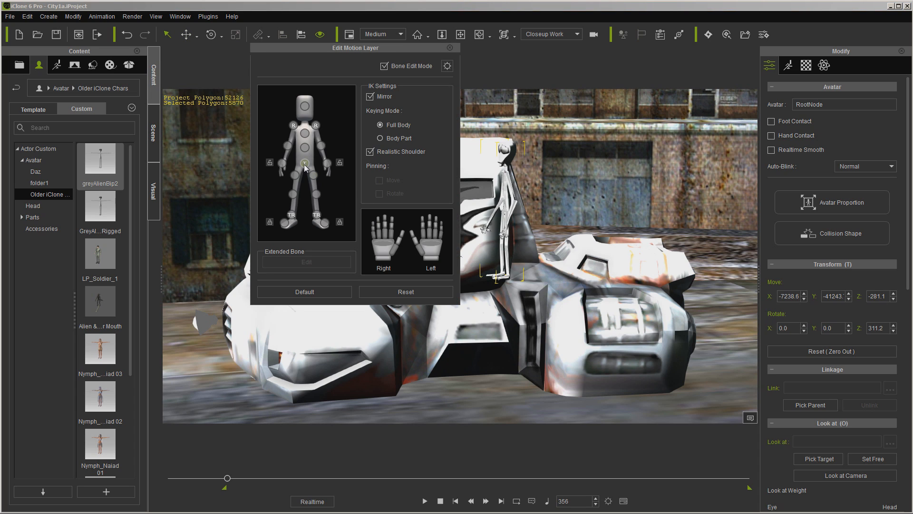
click(305, 164)
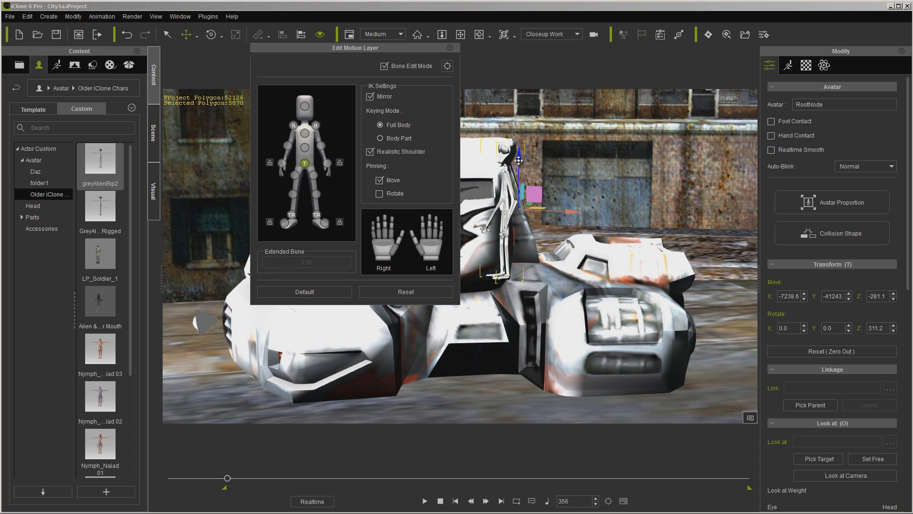
drag(517, 160, 523, 188)
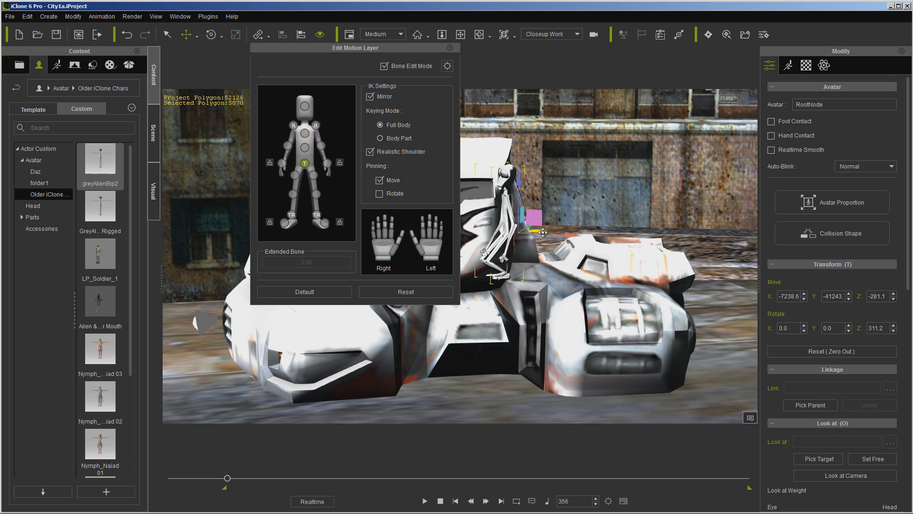
drag(543, 232, 557, 225)
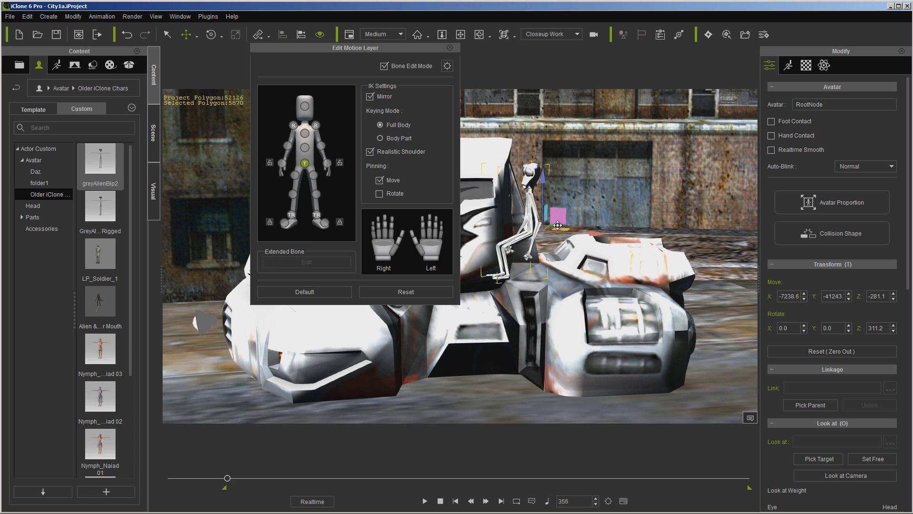
- Move the avatar's left hand forward and up in front of its body, and finish the motion layer editing
click(528, 258)
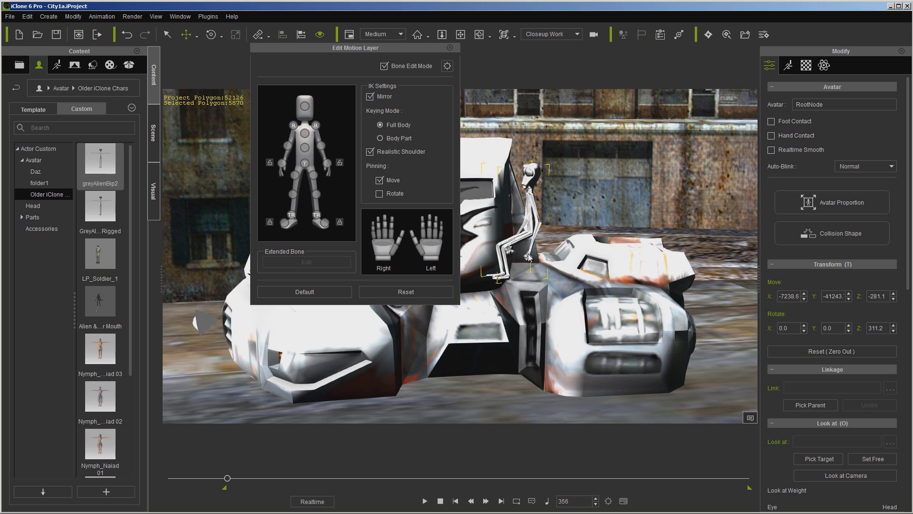
click(326, 164)
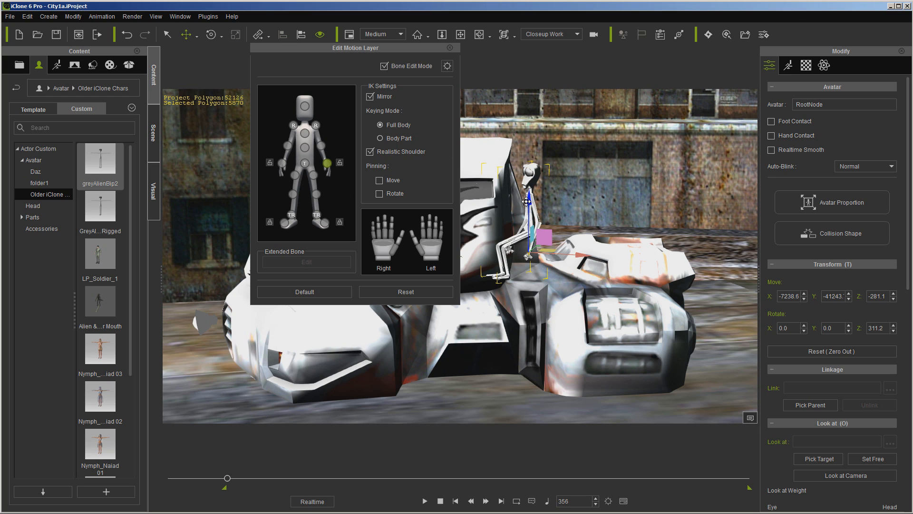
drag(526, 202, 557, 238)
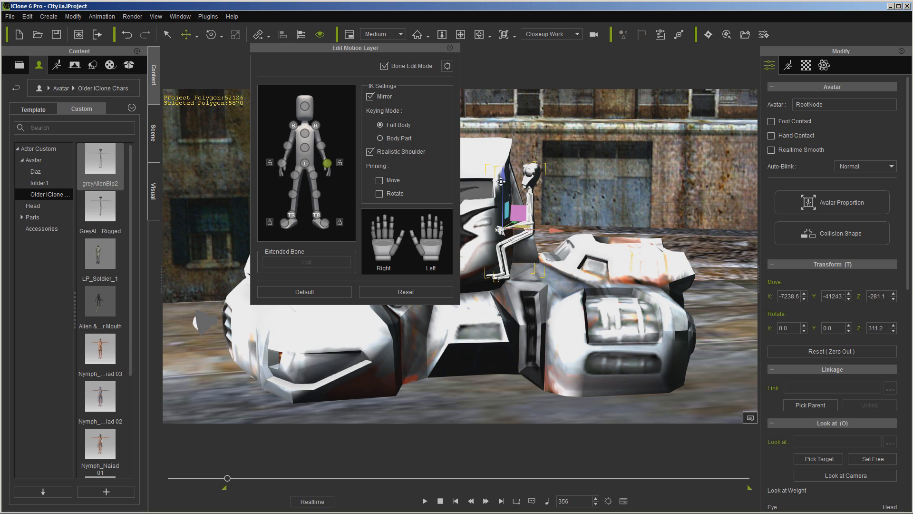
drag(497, 183, 496, 176)
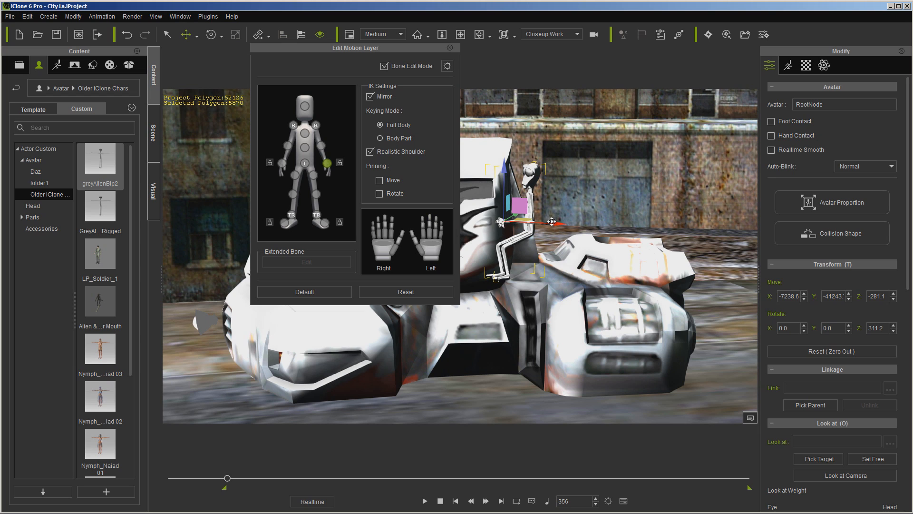
drag(554, 224, 558, 223)
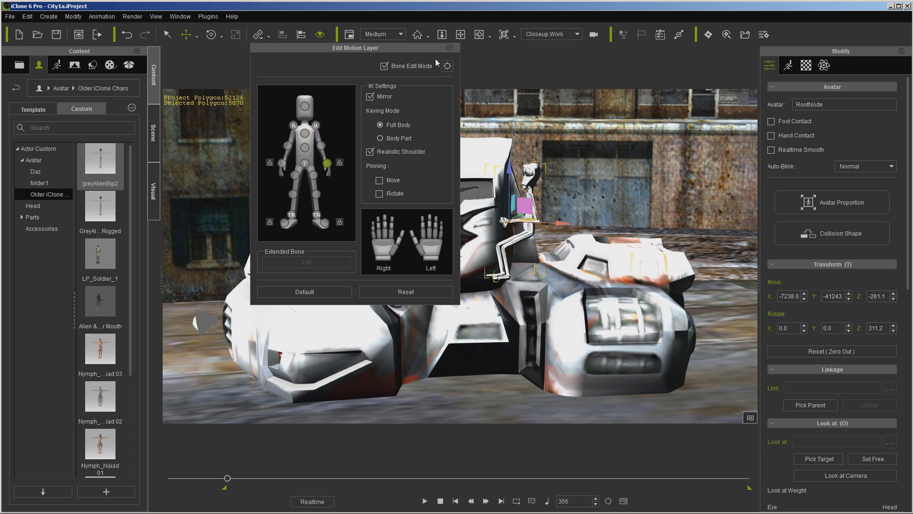
click(449, 48)
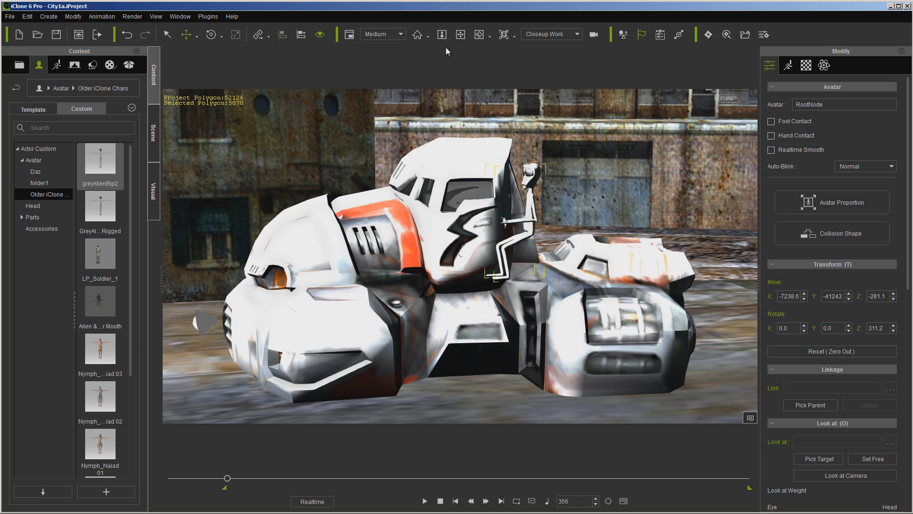
- Open Motion Puppet for the avatar and select only the head and torso in the body mask
right_click(527, 217)
click(578, 340)
click(789, 67)
click(809, 124)
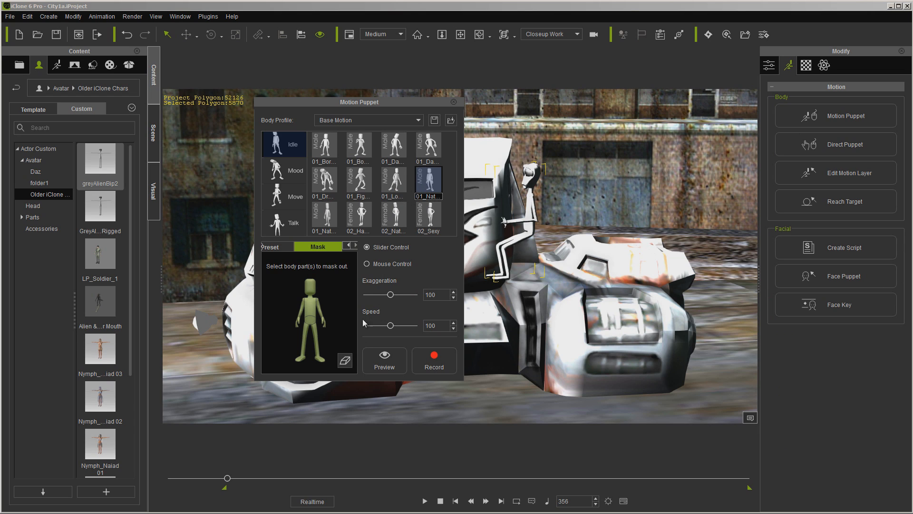
click(310, 300)
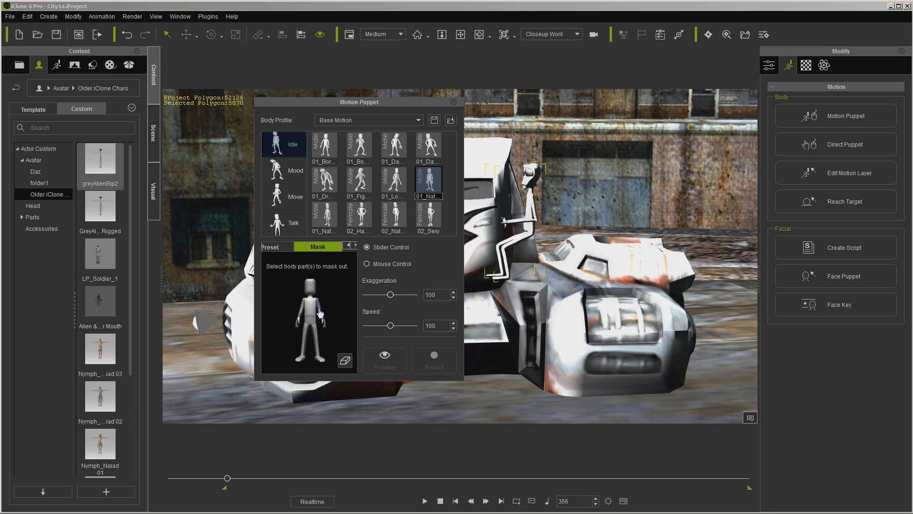
click(310, 287)
click(319, 312)
click(319, 312)
click(303, 308)
- Preview the masked Idle puppet motion on the avatar twice and move the Motion Puppet window clear of it
click(381, 362)
key(space)
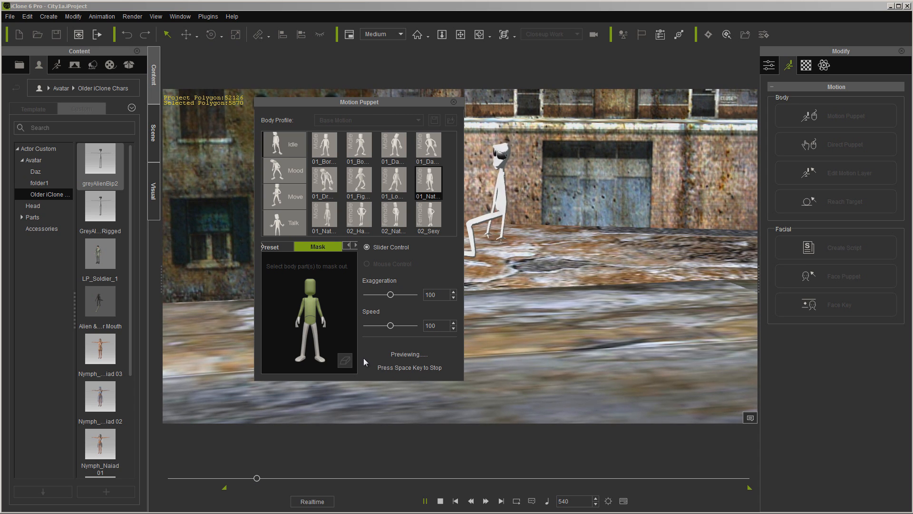
key(space)
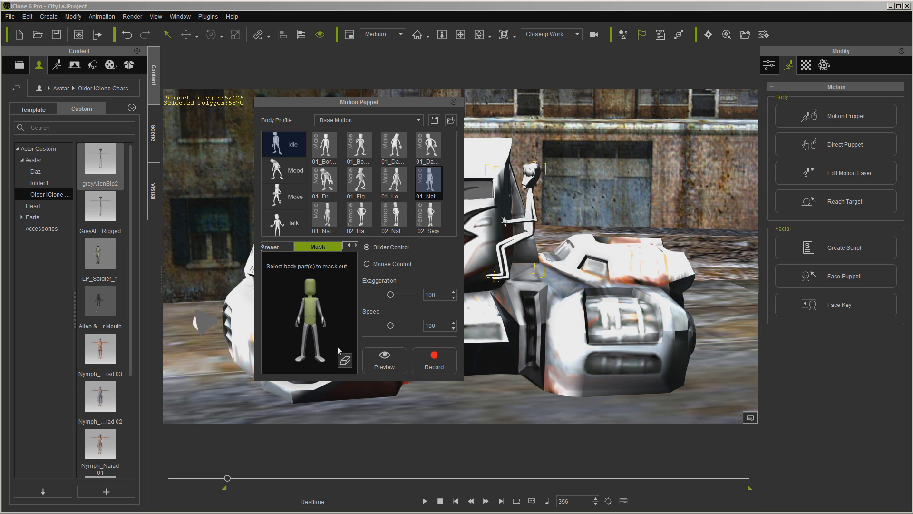
click(386, 364)
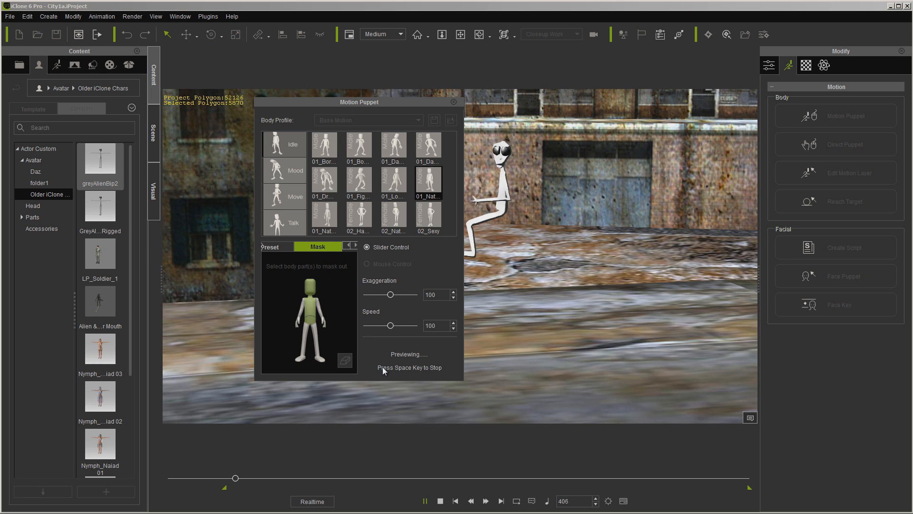
key(space)
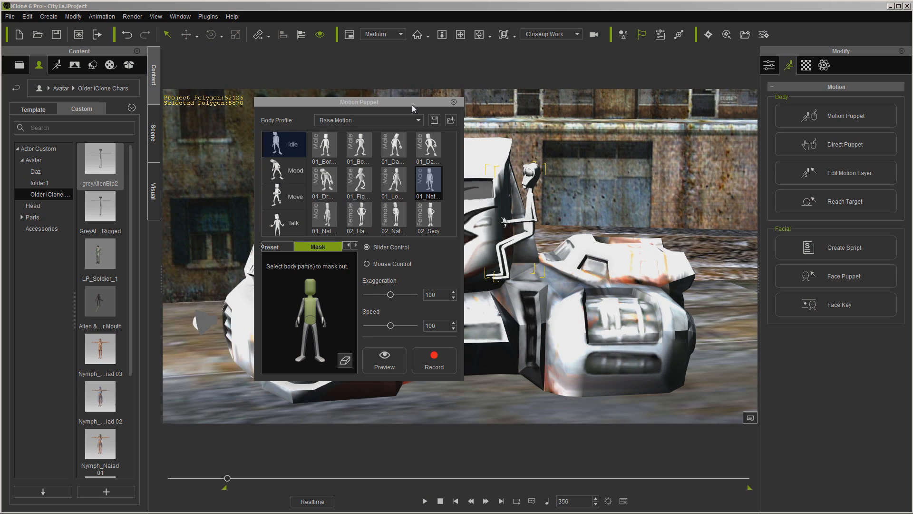
drag(412, 105, 337, 100)
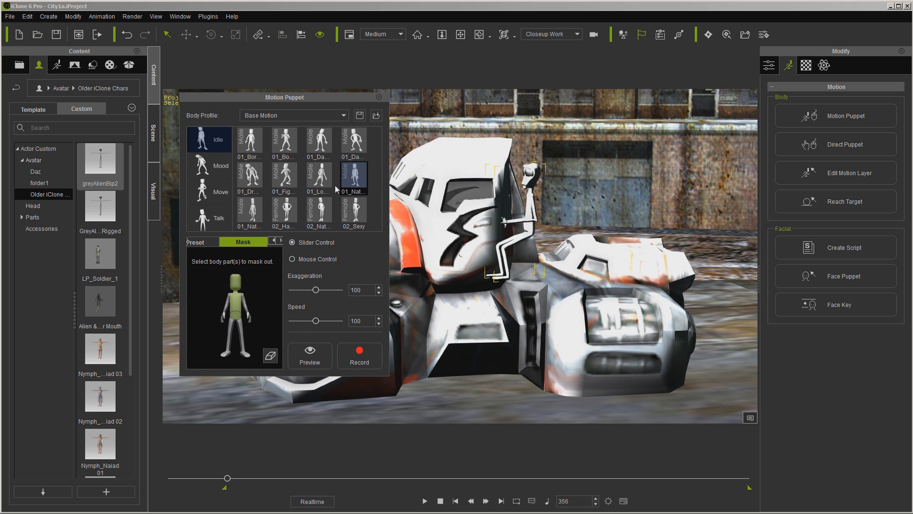
- Record the masked Idle puppet motion on the avatar, stop recording, return to the start of the timeline, and close Motion Puppet
click(360, 359)
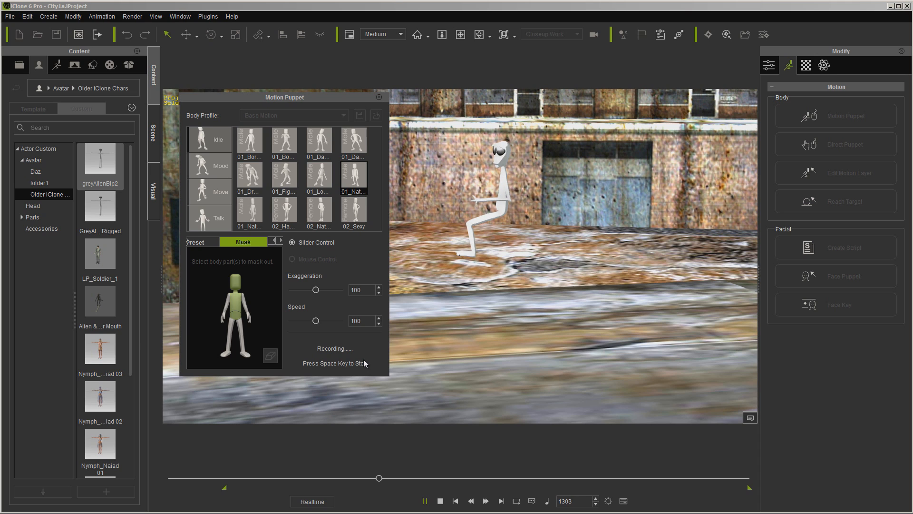
key(space)
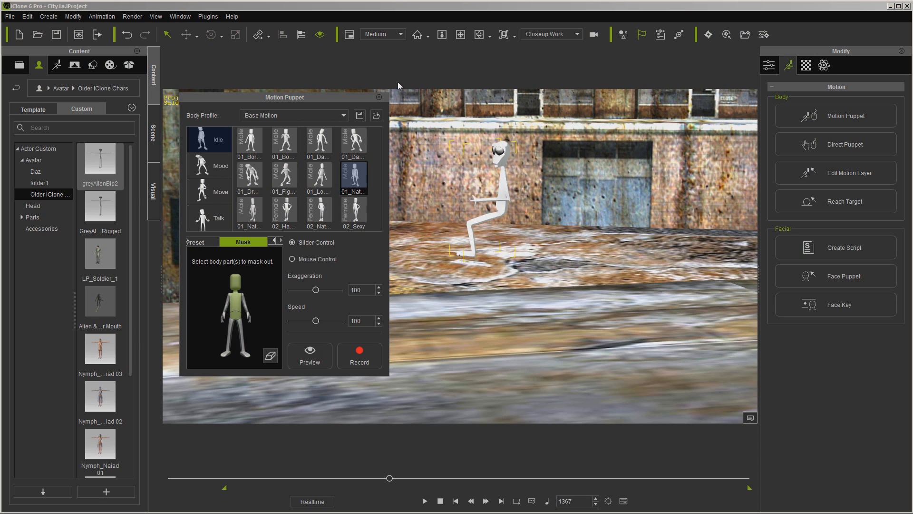
click(456, 501)
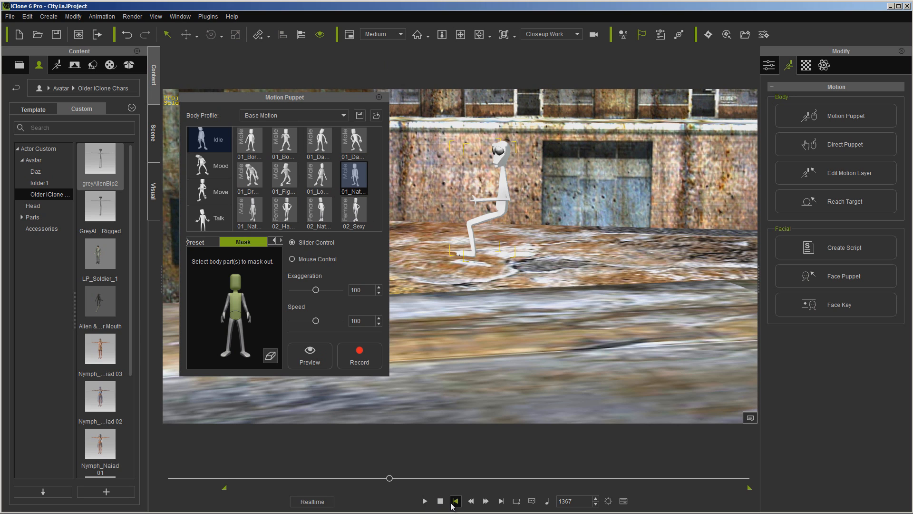
click(380, 97)
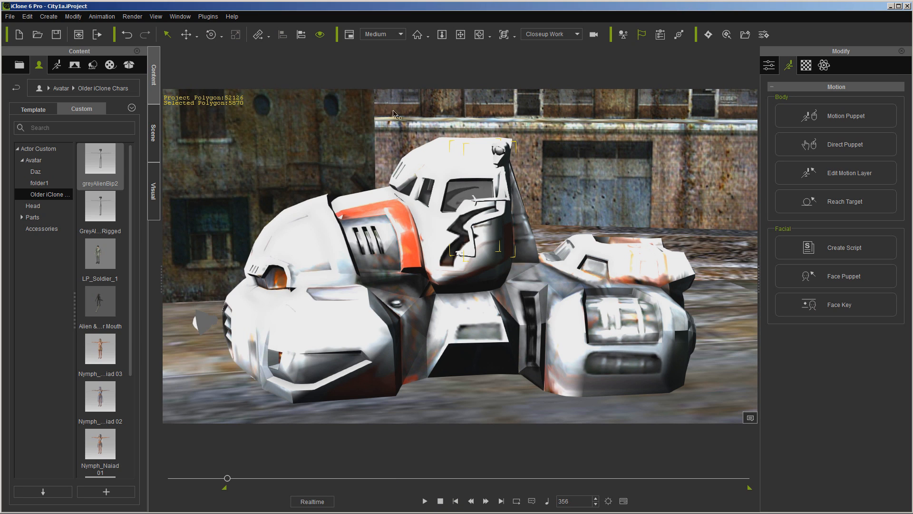
- Link the alien avatar to the hover truck as its parent
click(770, 69)
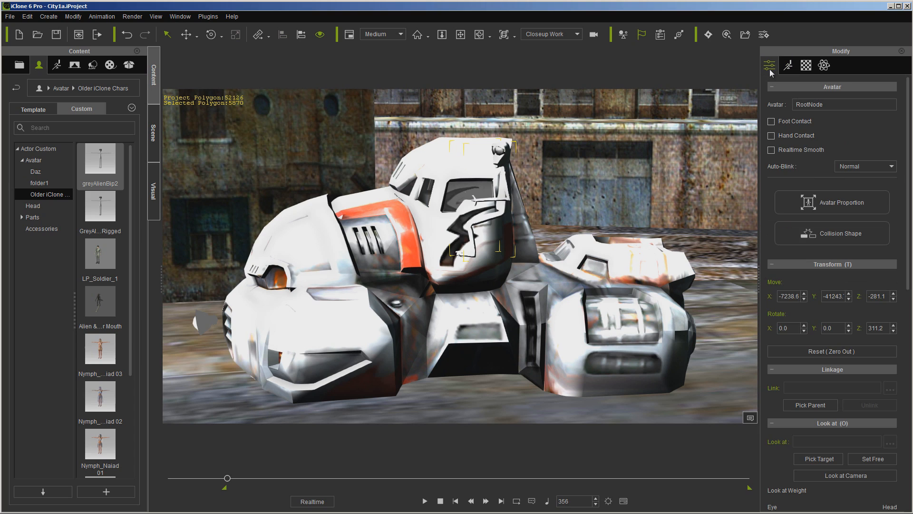
click(819, 404)
click(498, 214)
- Move the linked avatar back and down so that it sits inside the hover truck's cab
drag(509, 205, 492, 155)
scroll(492, 155, down, 3)
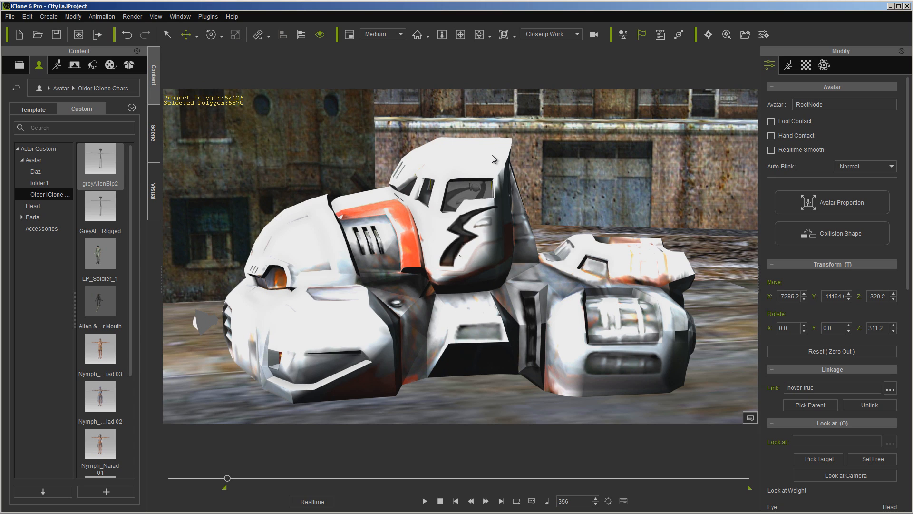
drag(487, 183, 489, 173)
- Play the truck animation from the Closeup Work view, switch to the view named Camera, and play it again
click(424, 501)
click(441, 501)
click(568, 34)
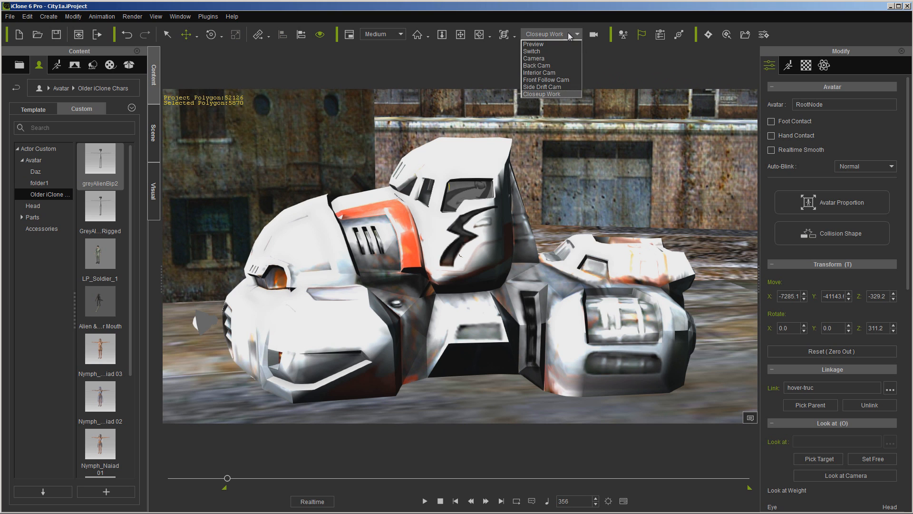
click(549, 59)
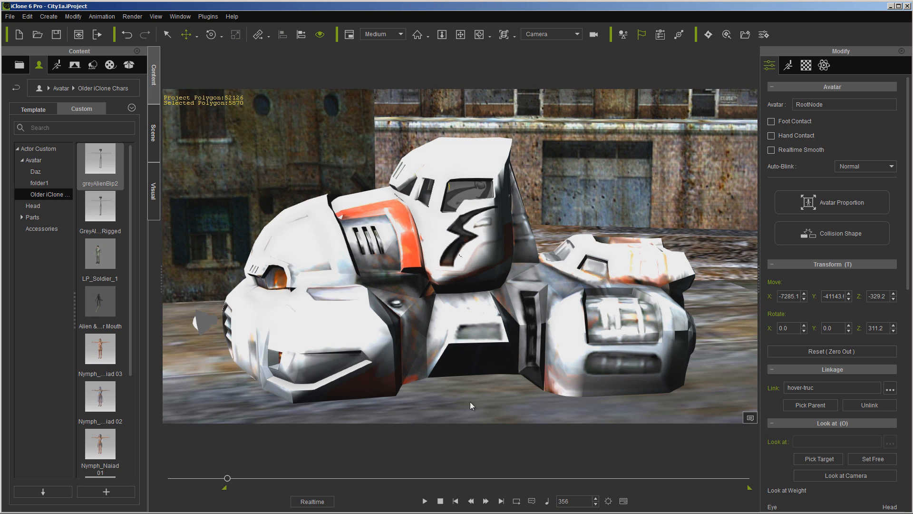
click(426, 501)
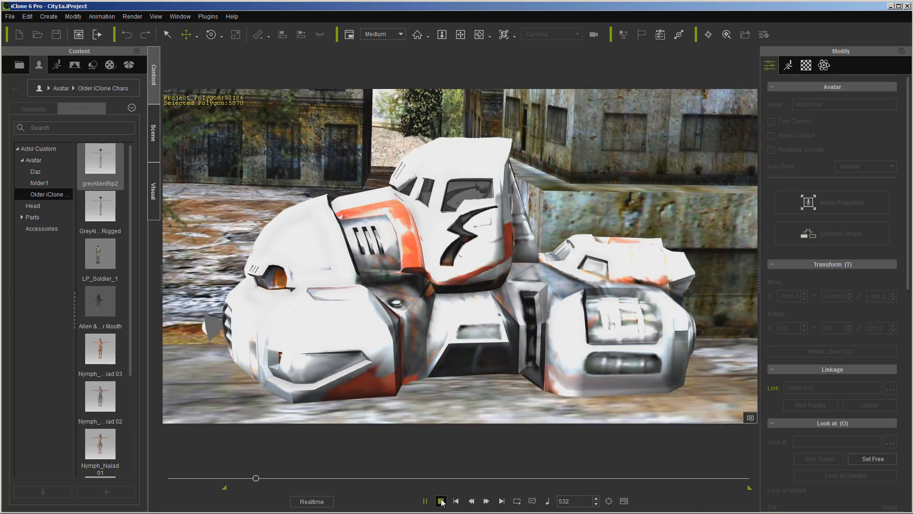
click(441, 501)
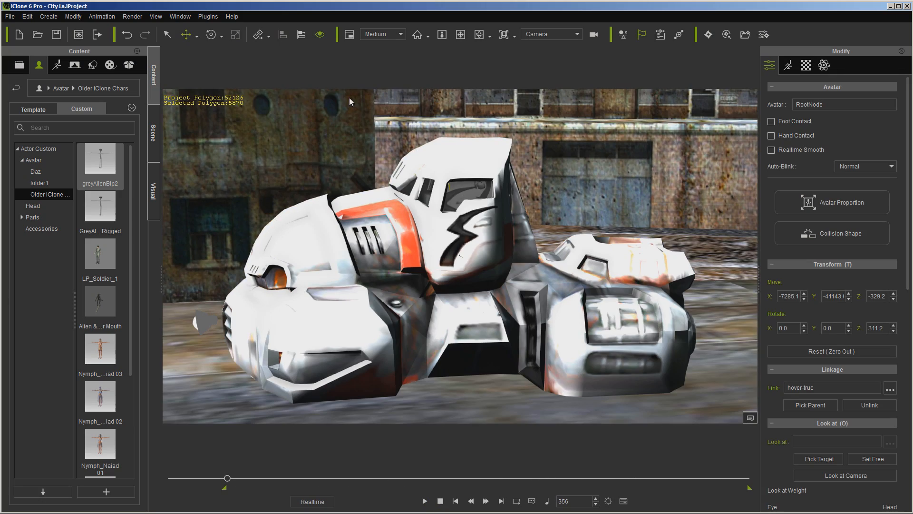
- Set the display quality to High and play the truck animation with it
click(397, 34)
click(376, 53)
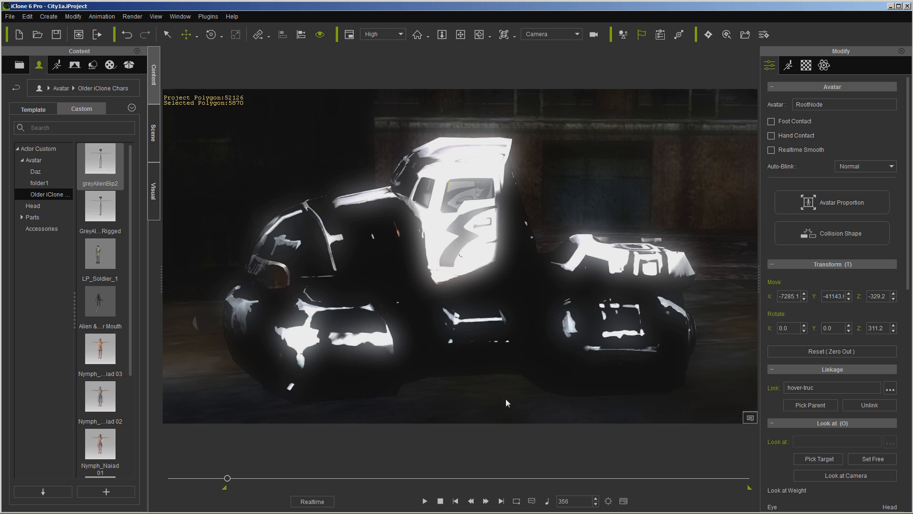
click(425, 501)
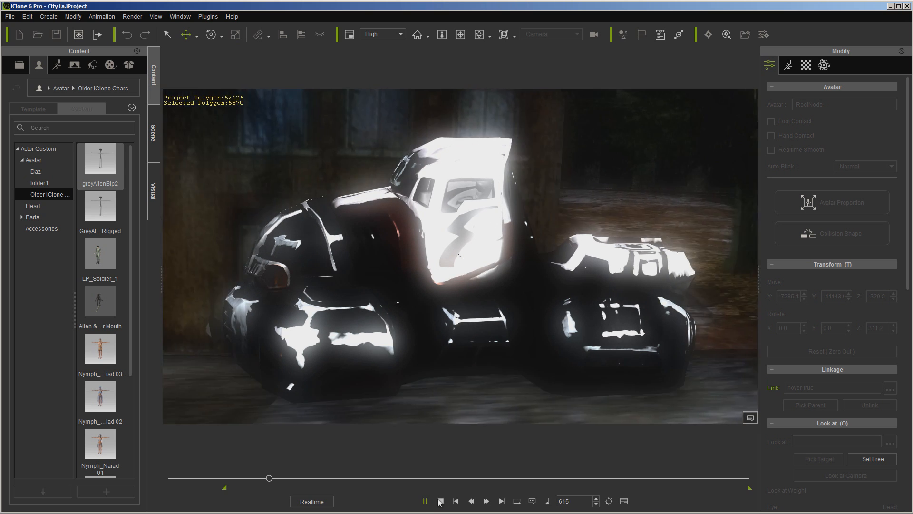
click(441, 501)
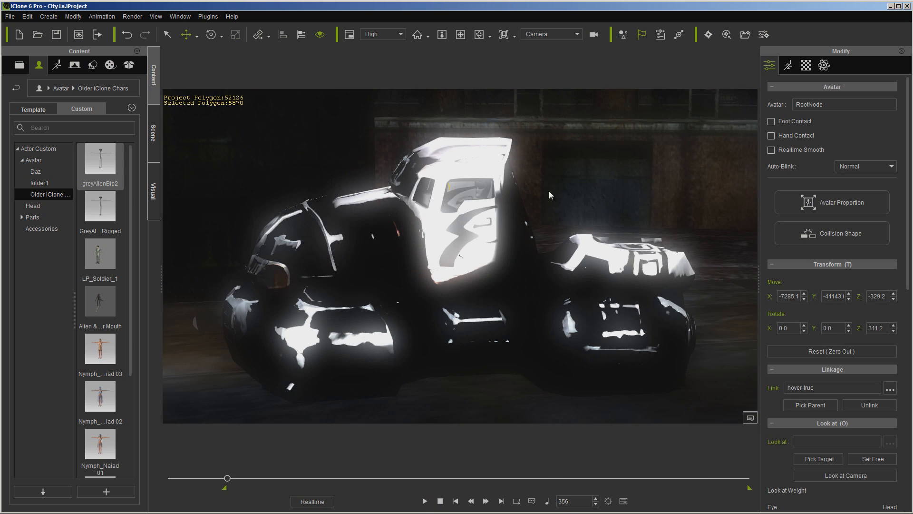
- Switch to the Front Follow Cam and play the animation of the approaching truck
click(562, 34)
click(550, 80)
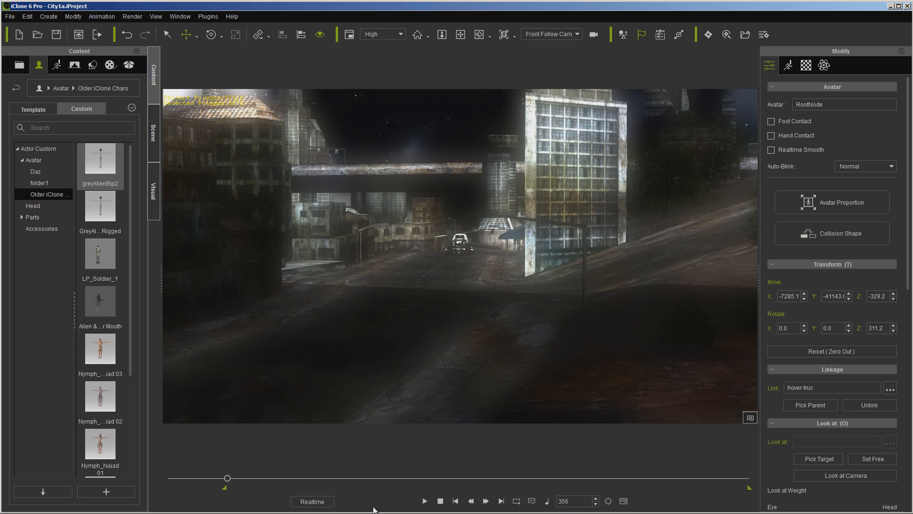
click(427, 501)
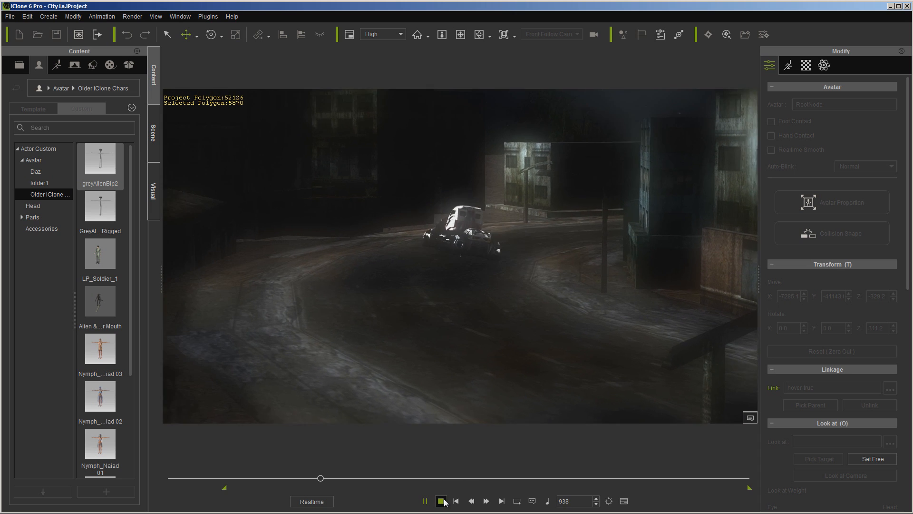
click(441, 502)
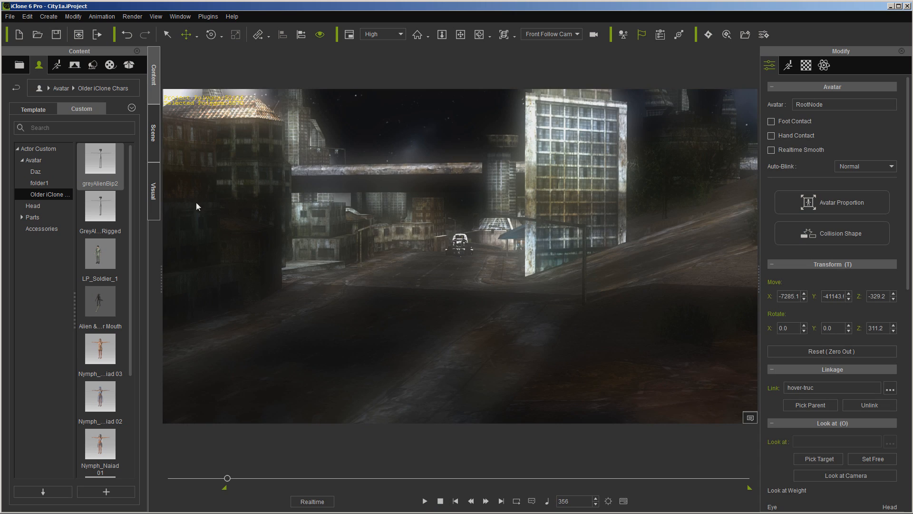
- Turn on the Toon Shader in the scene's visual settings, using Dir. Light as its directional light
click(154, 188)
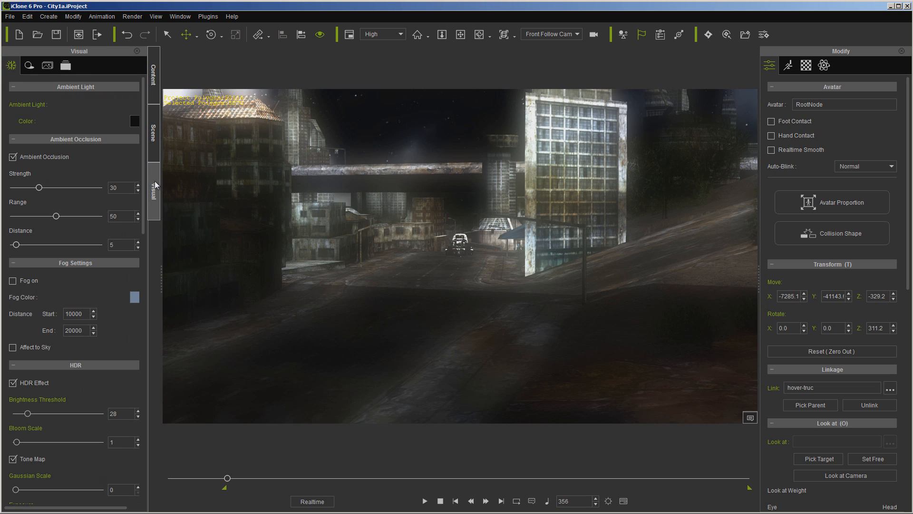
click(48, 66)
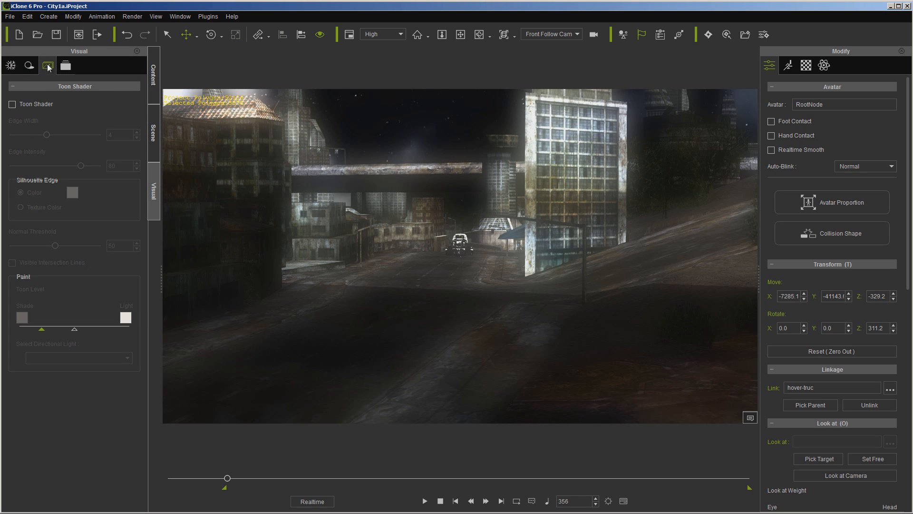
click(12, 104)
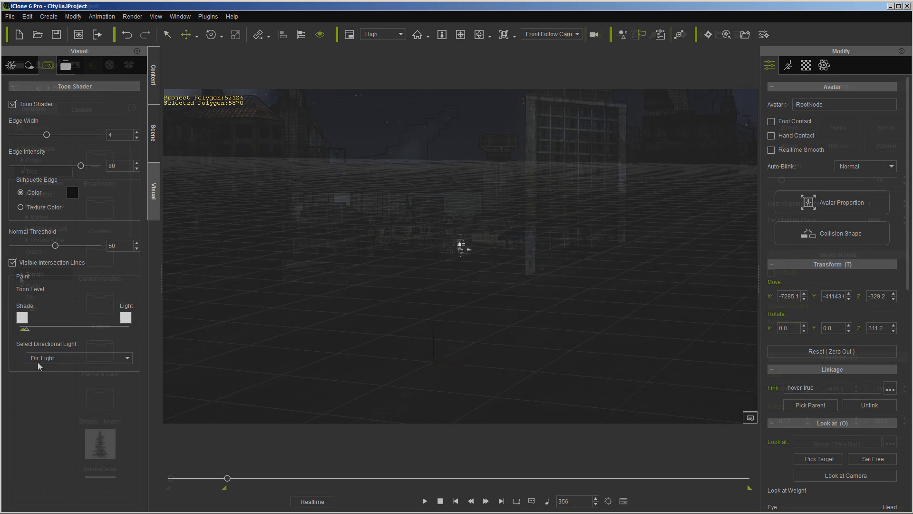
click(64, 357)
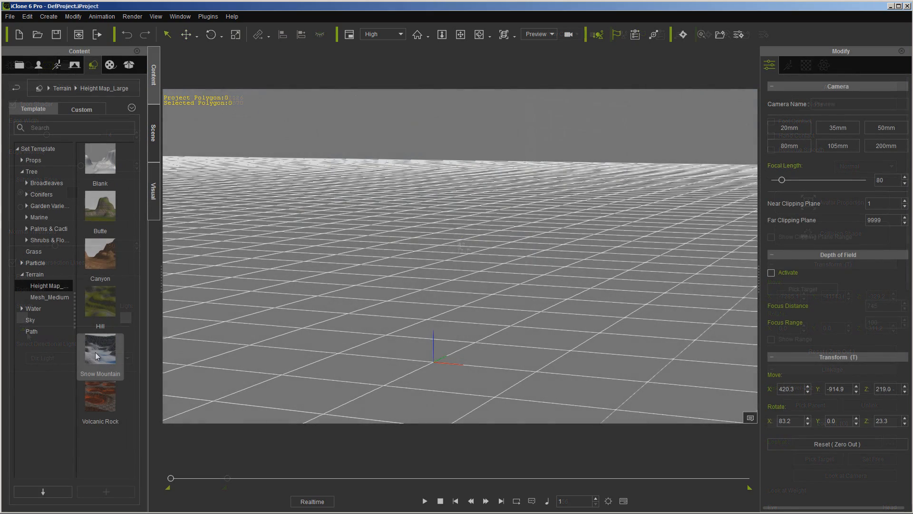
- Add the Snow Mountain height map terrain and Gentle Wave water to the empty project
double_click(95, 352)
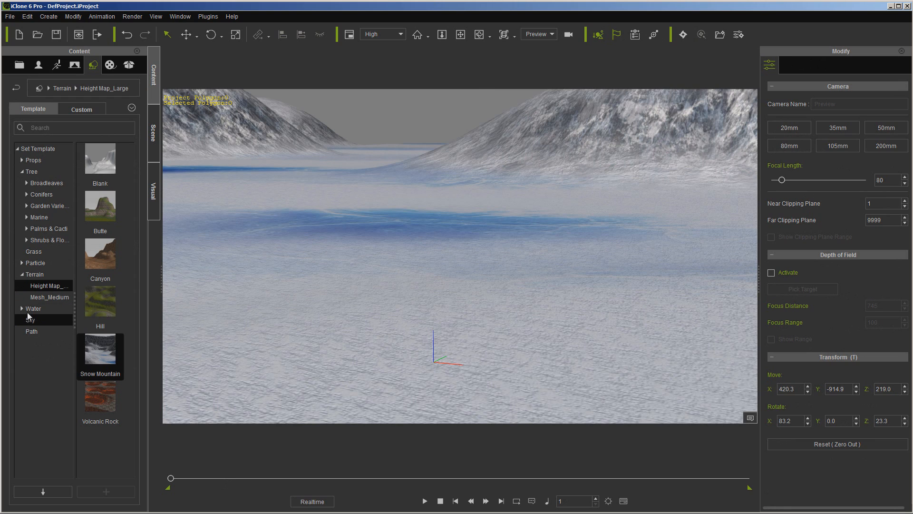
click(22, 309)
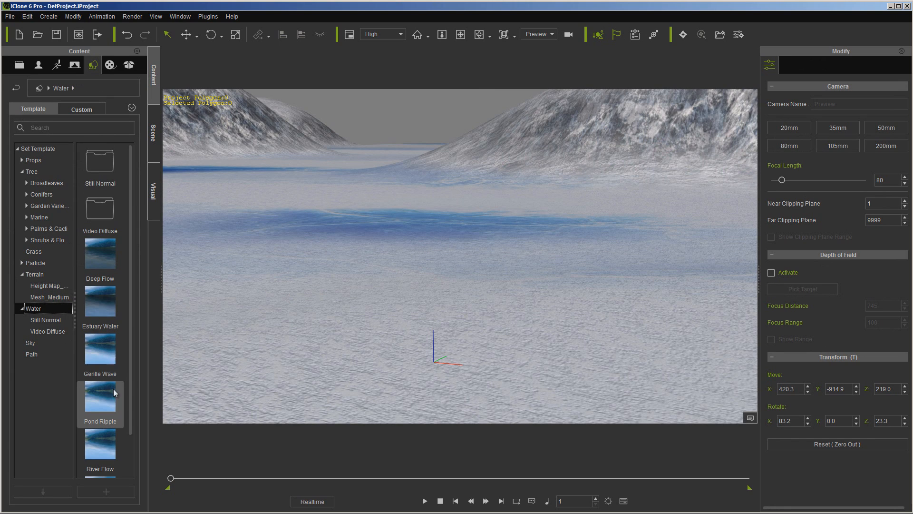
double_click(99, 352)
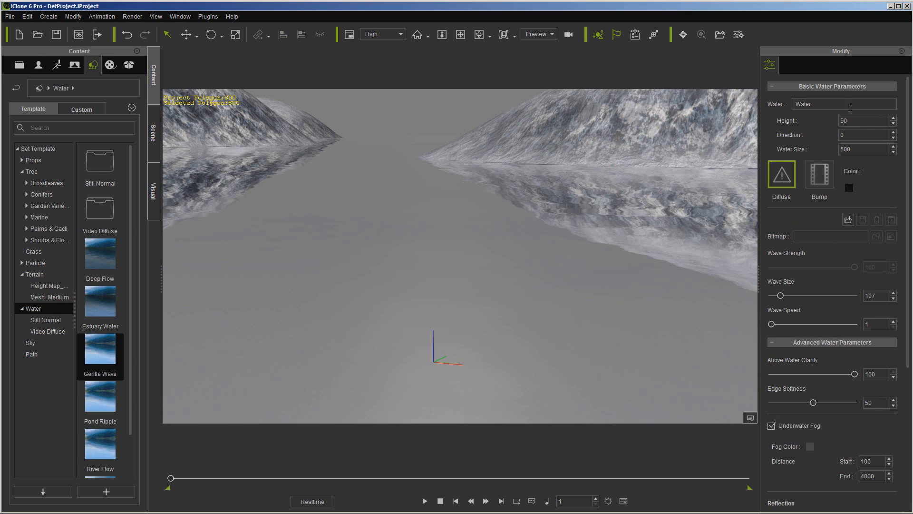
- Set the water's height to 20
double_click(854, 120)
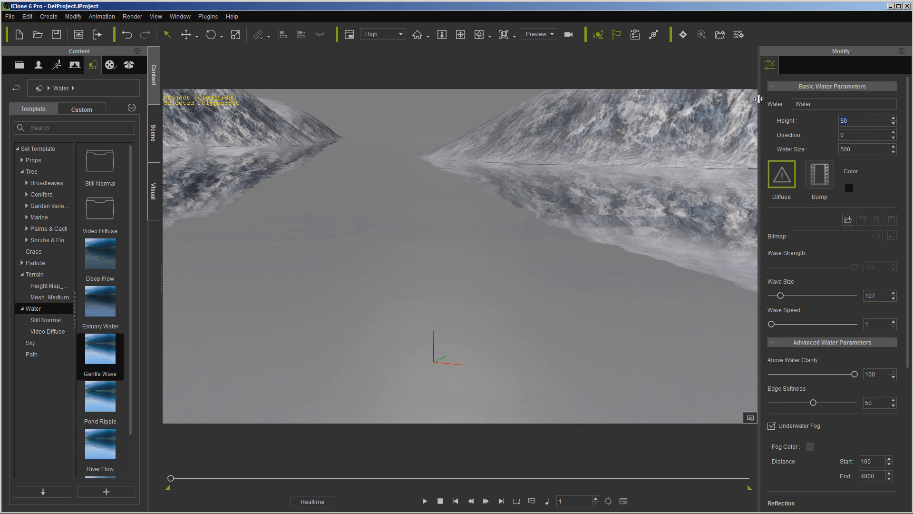
text(20)
key(Return)
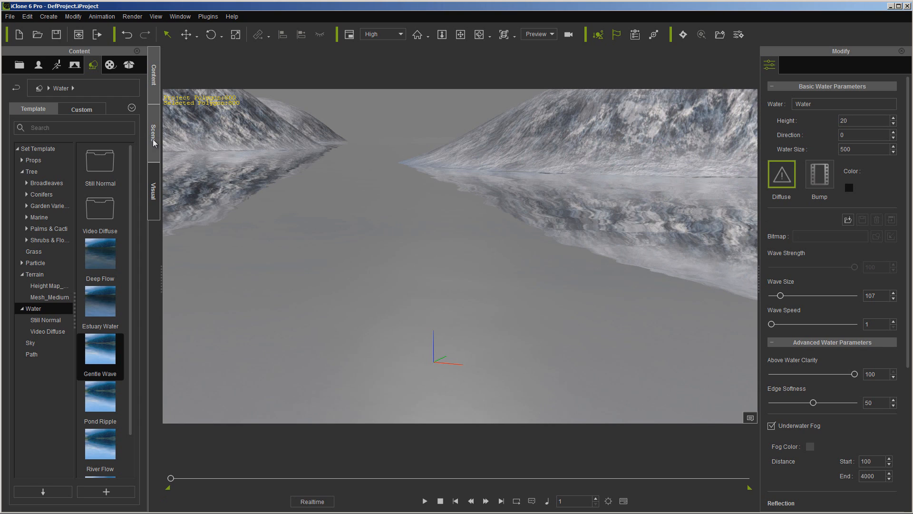
- Add the Sky Tool prop, swing its sun marker from east to just below west for a night sky, and close its control window
click(22, 160)
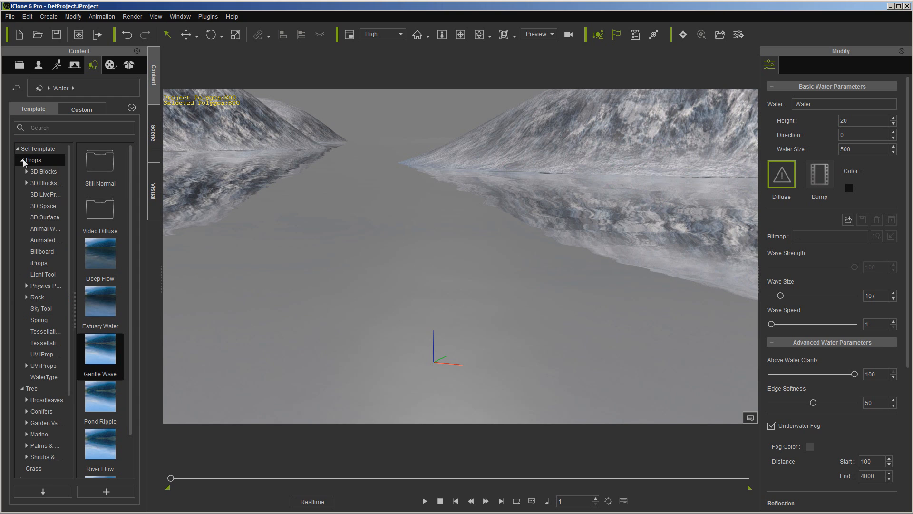
click(42, 309)
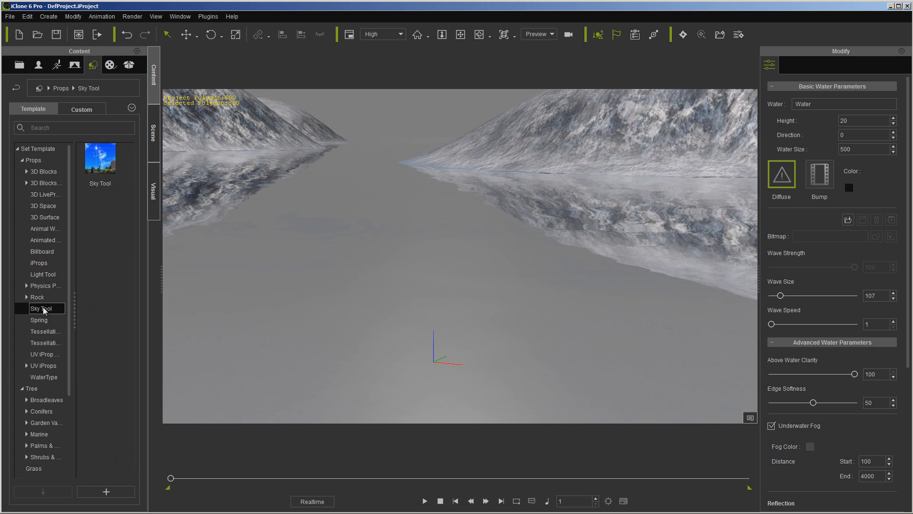
double_click(94, 165)
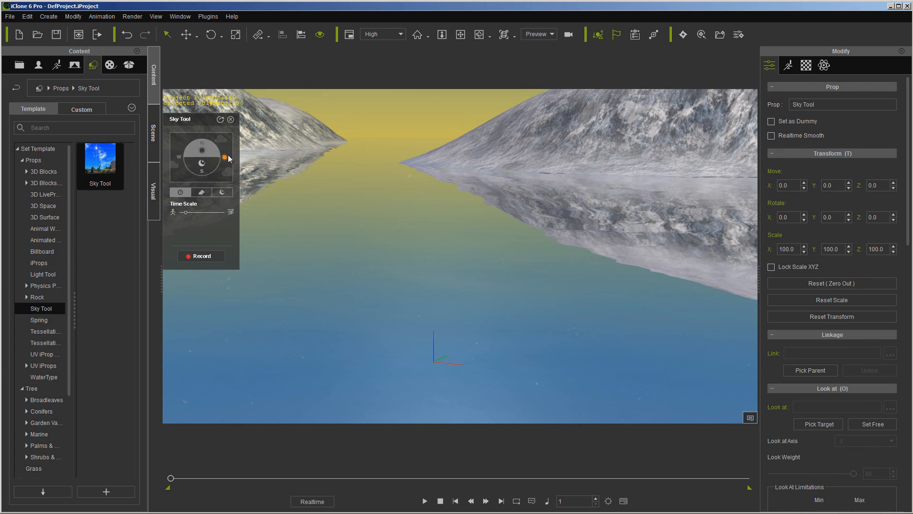
drag(225, 162, 195, 164)
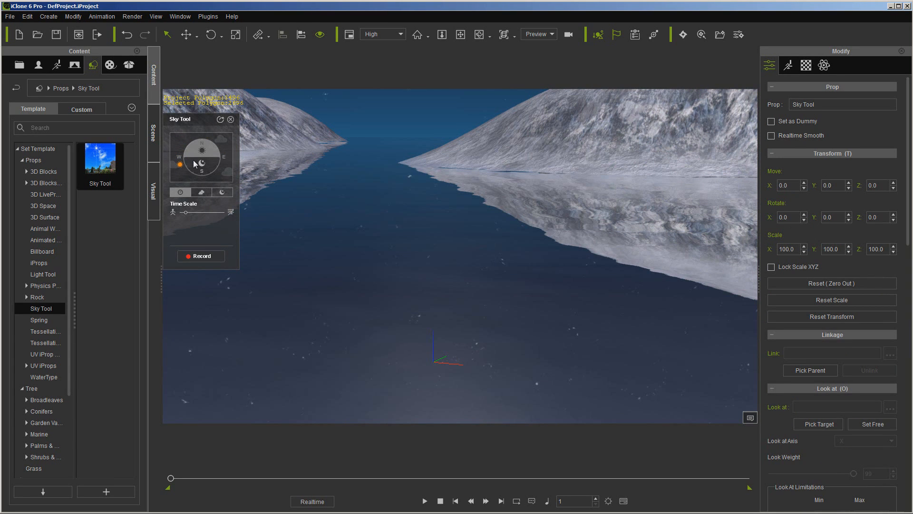
click(231, 120)
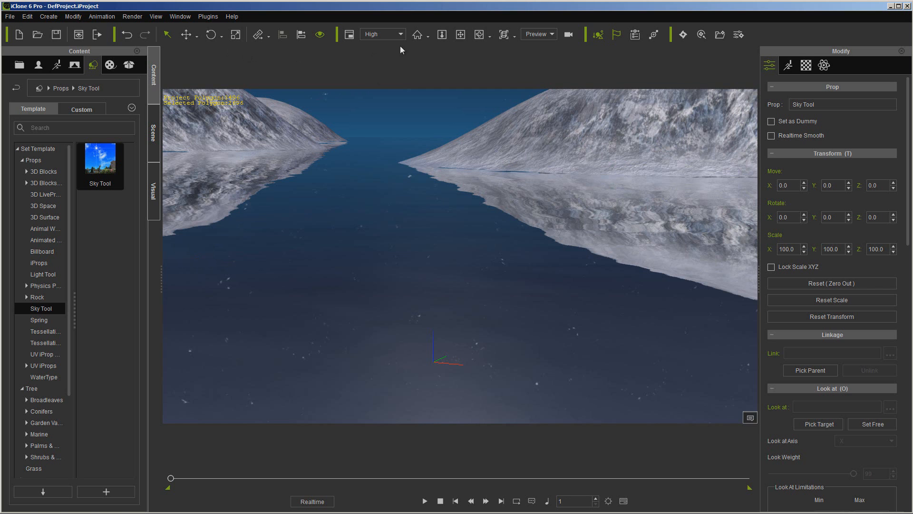
- Place an AlaskaCedar tree on the snowy hill across the water, on the far shore opposite the larger mountain
click(461, 34)
drag(441, 94, 530, 240)
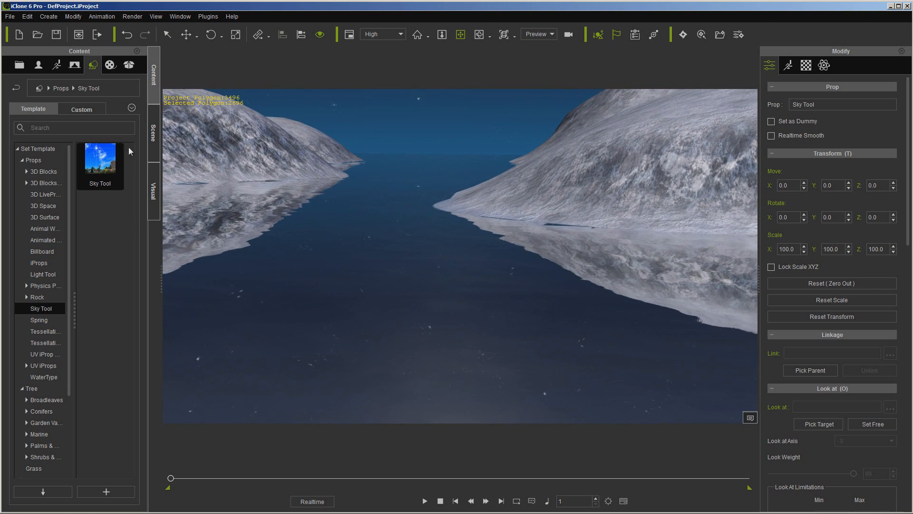
click(21, 161)
click(33, 172)
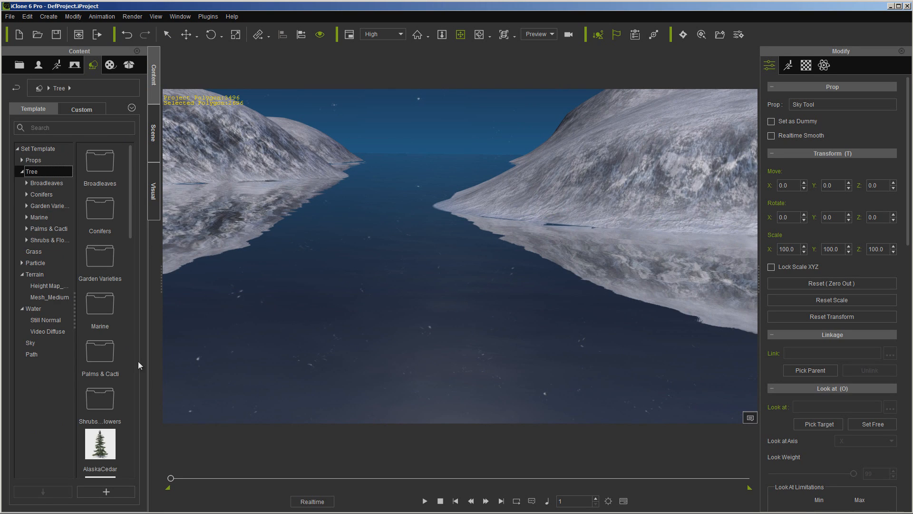
drag(100, 452, 250, 143)
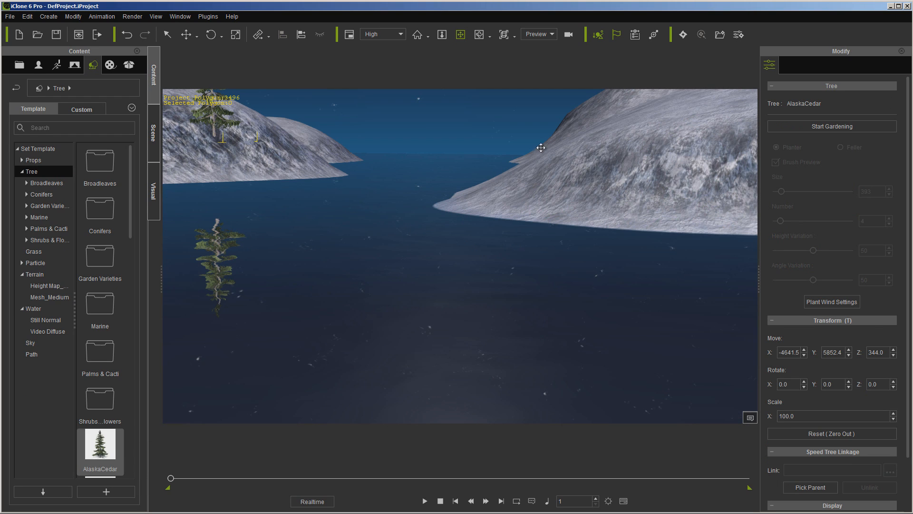
- Start gardening with the Planter and brush more AlaskaCedar trees onto the hillside beside the first tree
click(792, 128)
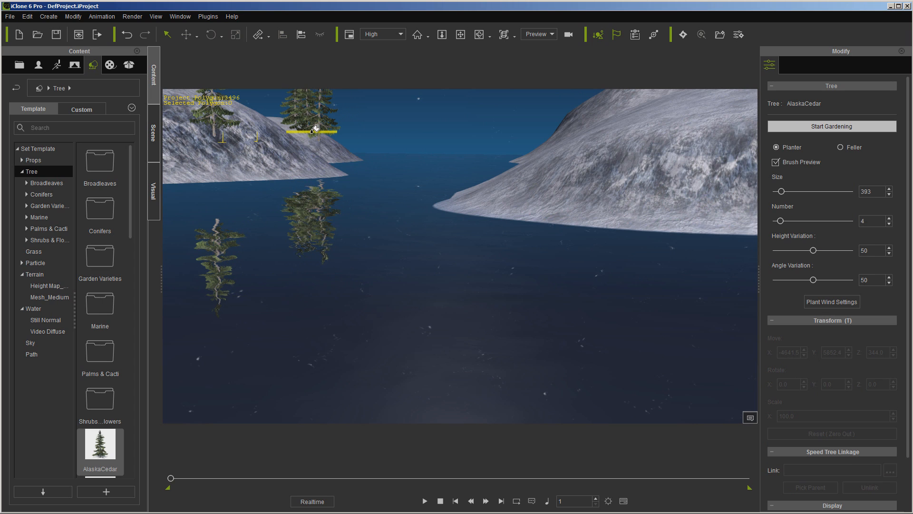
mouse_move(311, 128)
mouse_down()
mouse_move(278, 144)
mouse_move(265, 139)
mouse_up()
click(273, 136)
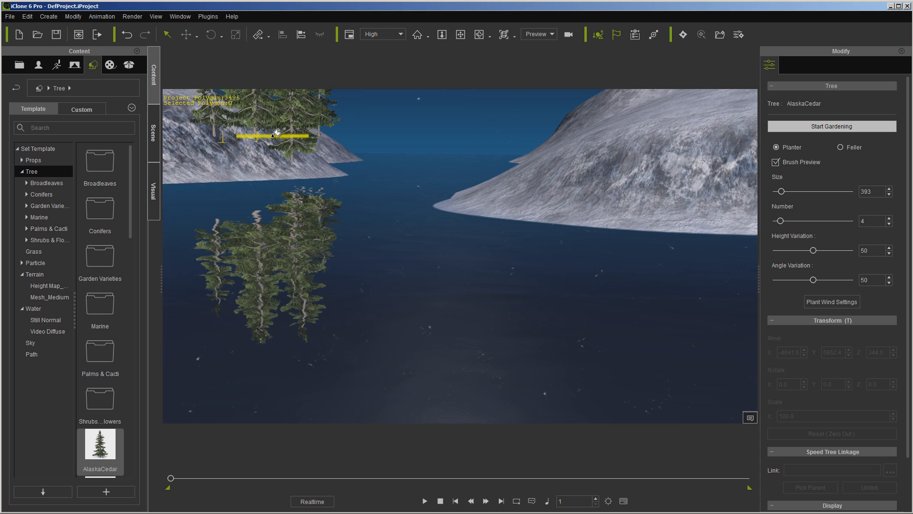
- Brush AlaskaCedar trees along the far shore and larger mountain, undo the last planted tree group, and brush more trees onto the smaller hill
mouse_move(357, 163)
mouse_down()
mouse_move(525, 168)
mouse_move(630, 130)
mouse_move(609, 123)
mouse_move(684, 112)
mouse_up()
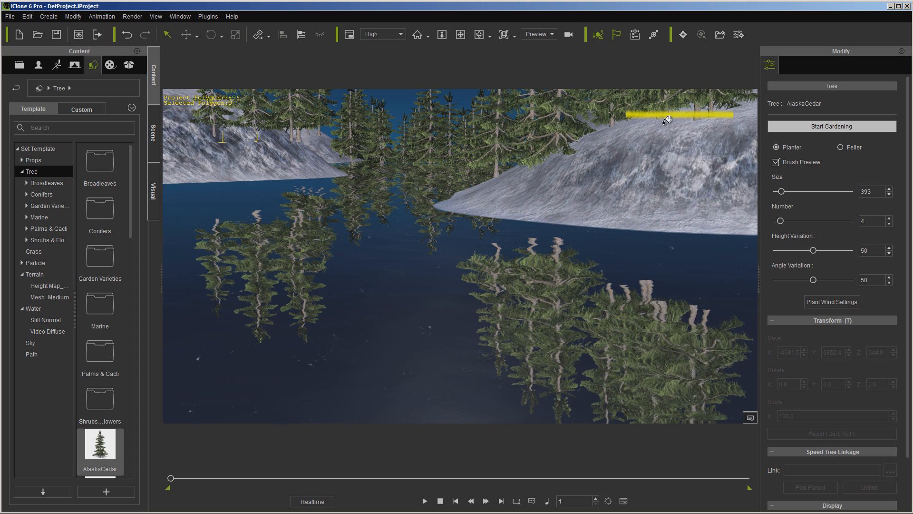
key(ctrl+z)
mouse_move(347, 161)
mouse_down()
mouse_move(376, 155)
mouse_move(480, 167)
mouse_move(210, 205)
mouse_move(174, 187)
mouse_move(133, 225)
mouse_up()
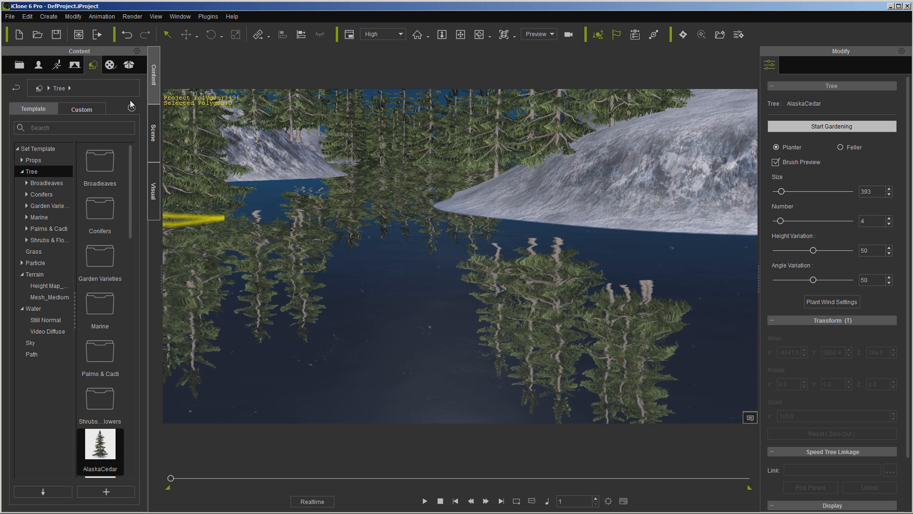
- Move AlaskaCedar(4) from the far hillside to the foreground at X 131.3, Y 89.4, Z 9.9, and shift AlaskaCedar(5) to X -4396.0, Y 6640.1, Z 285.9
click(153, 133)
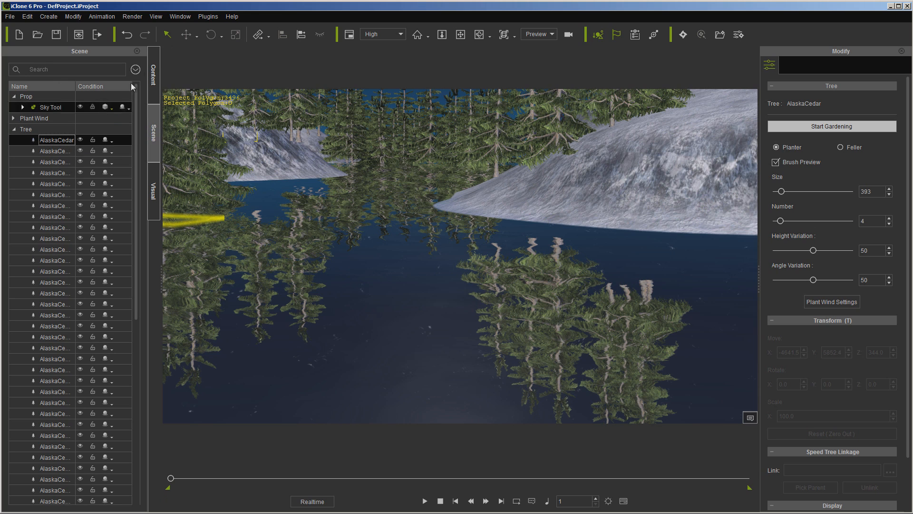
click(51, 108)
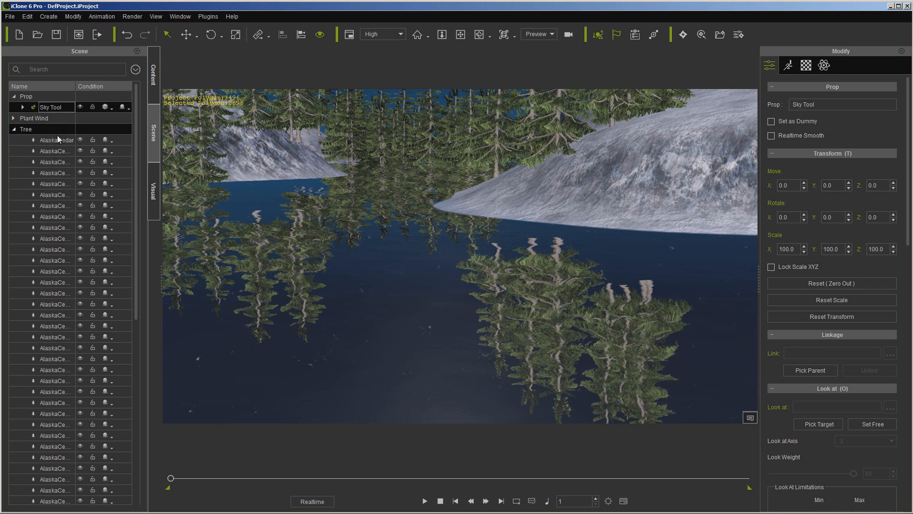
click(291, 126)
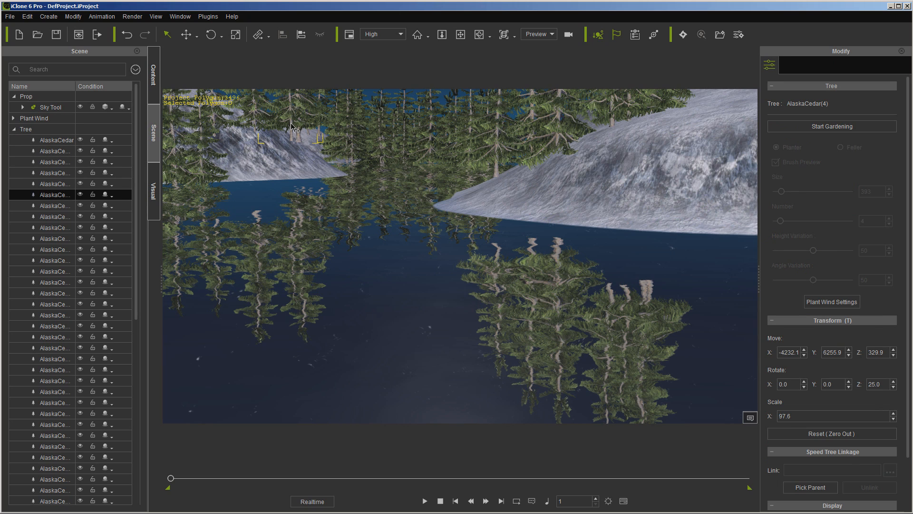
click(186, 34)
drag(295, 200, 580, 379)
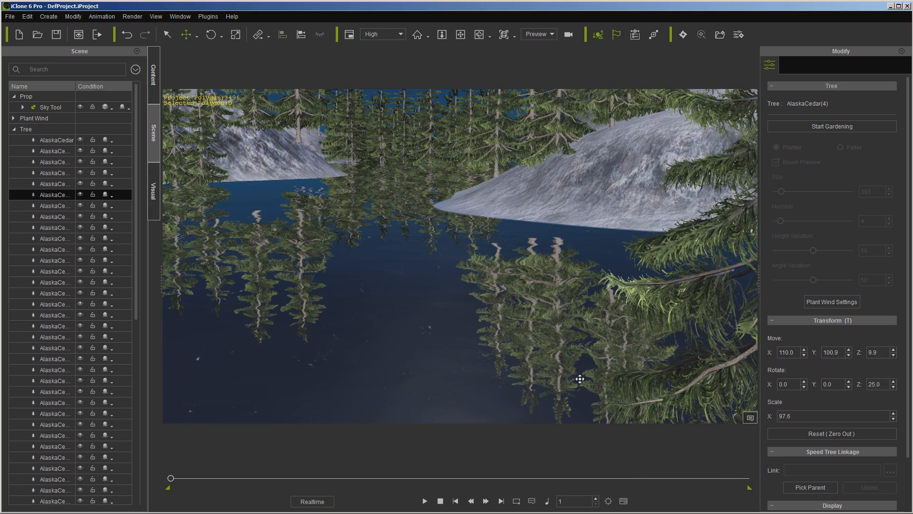
drag(571, 317, 582, 329)
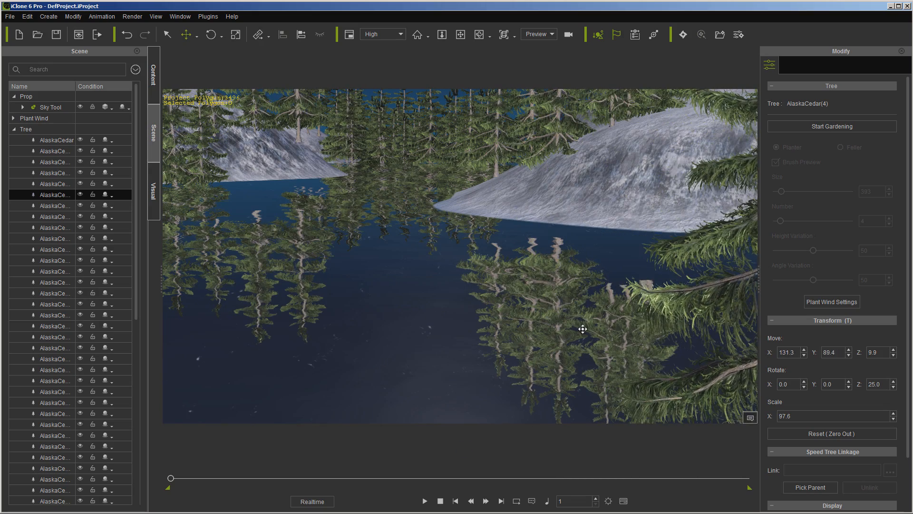
click(297, 121)
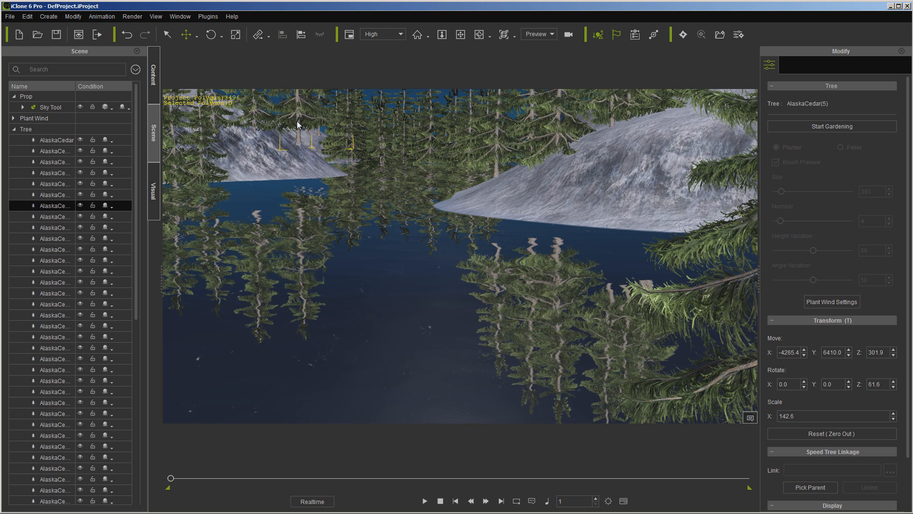
drag(297, 120, 188, 38)
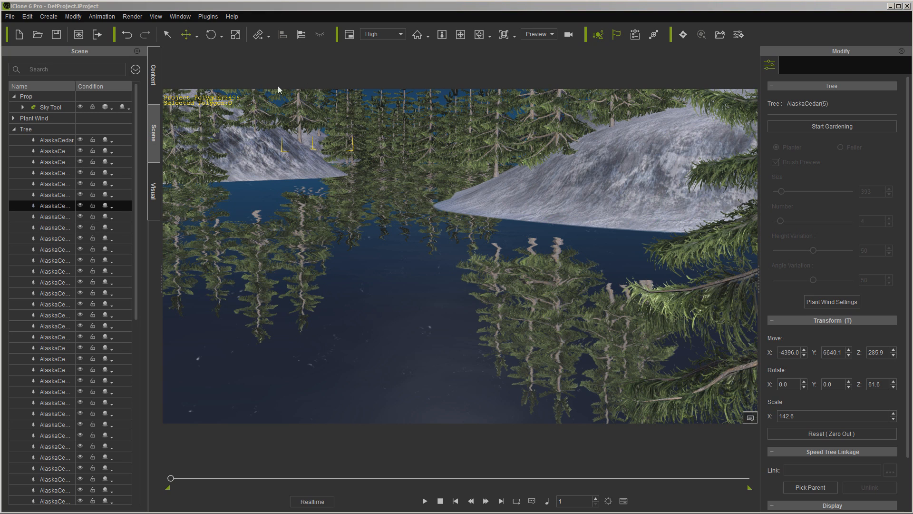
- Open the Sky Tool's control menu and raise its sun marker to just above west for a daylight sky
click(480, 35)
drag(440, 205, 423, 212)
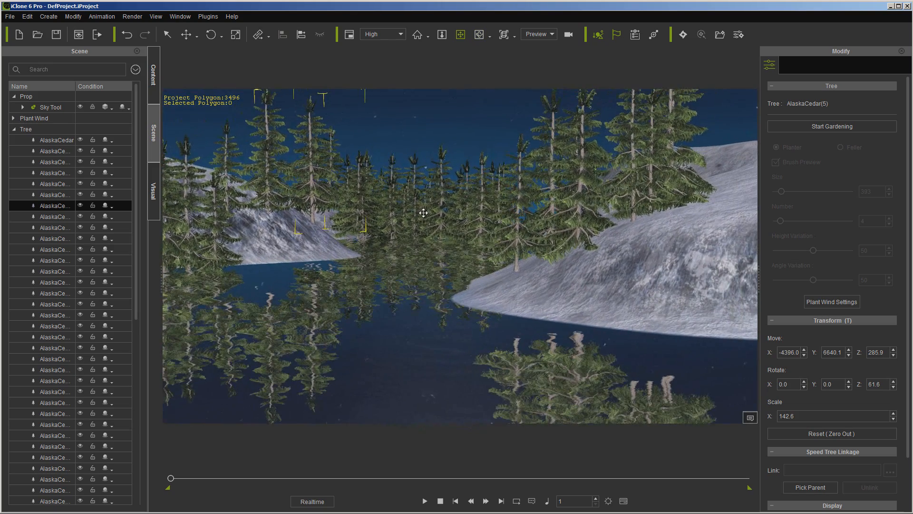
right_click(423, 212)
click(434, 137)
click(52, 108)
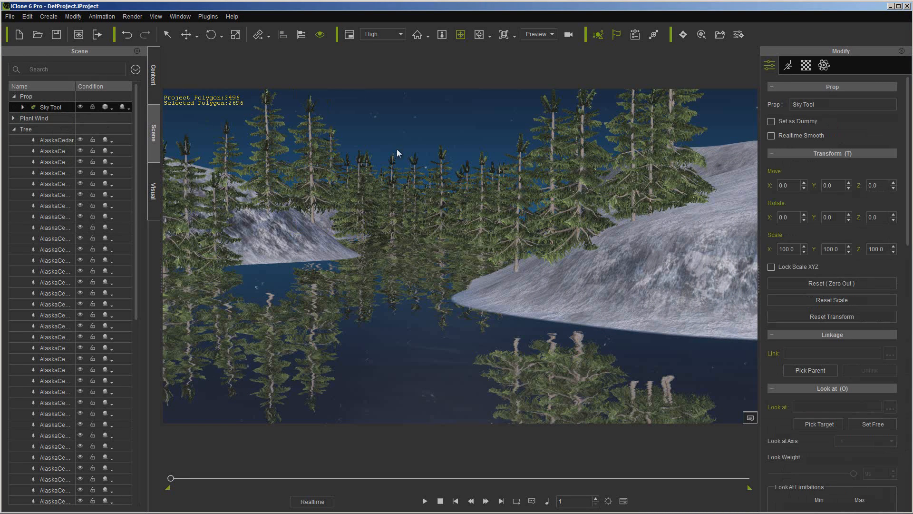
right_click(398, 151)
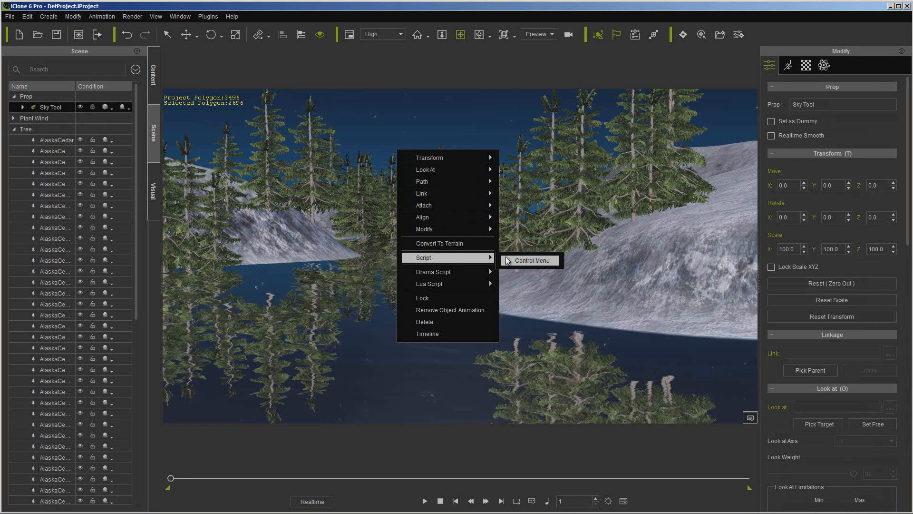
click(507, 260)
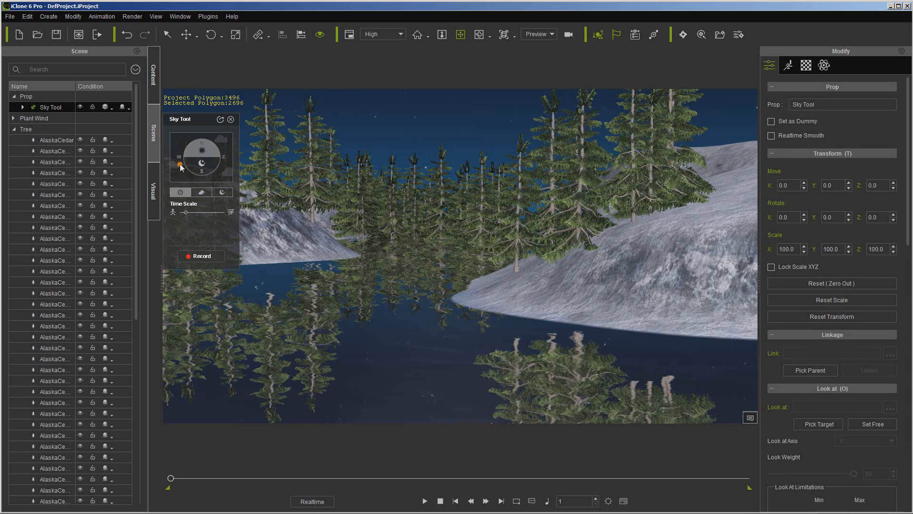
drag(181, 164, 180, 151)
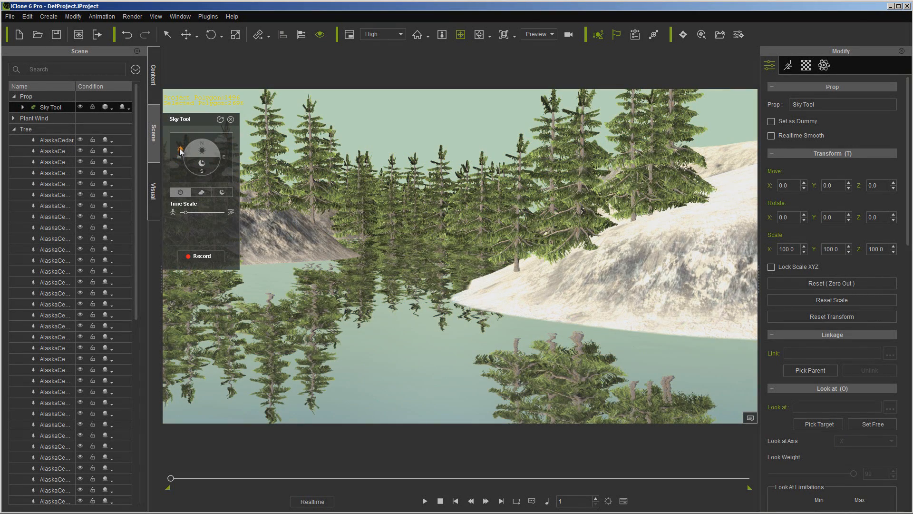
- Raise the Sky Tool's cloud density to a little over half and adjust its star density
click(198, 192)
drag(193, 212, 206, 212)
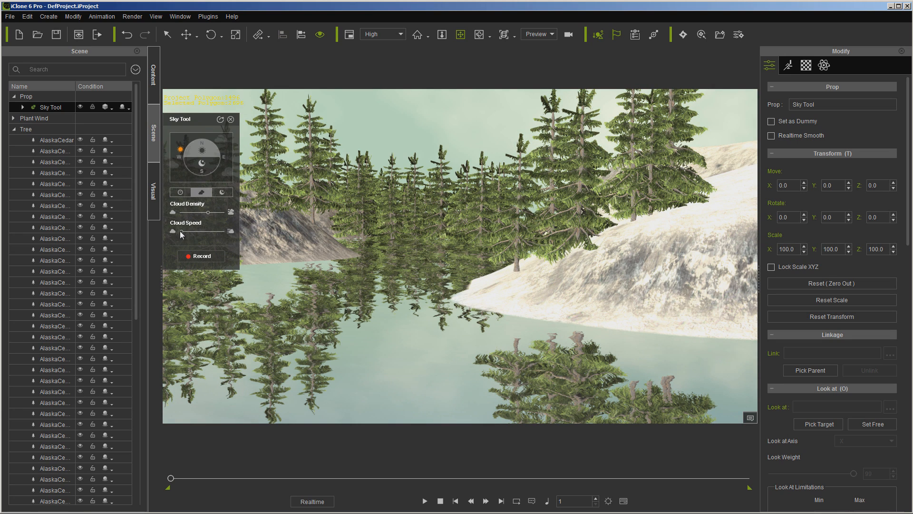
click(222, 192)
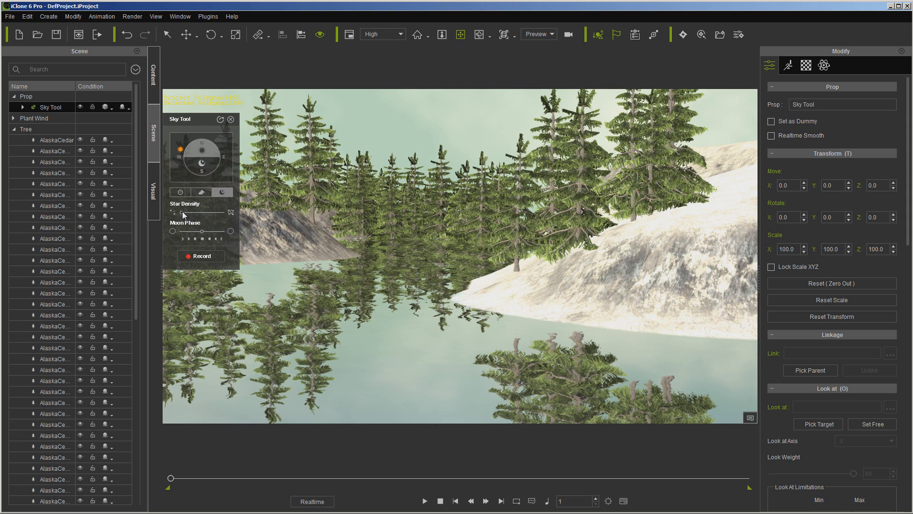
drag(199, 213, 204, 212)
- Record the sky's time change, stop partway at frame 775, raise the Time Scale to about the middle, and record on to frame 1800
click(181, 192)
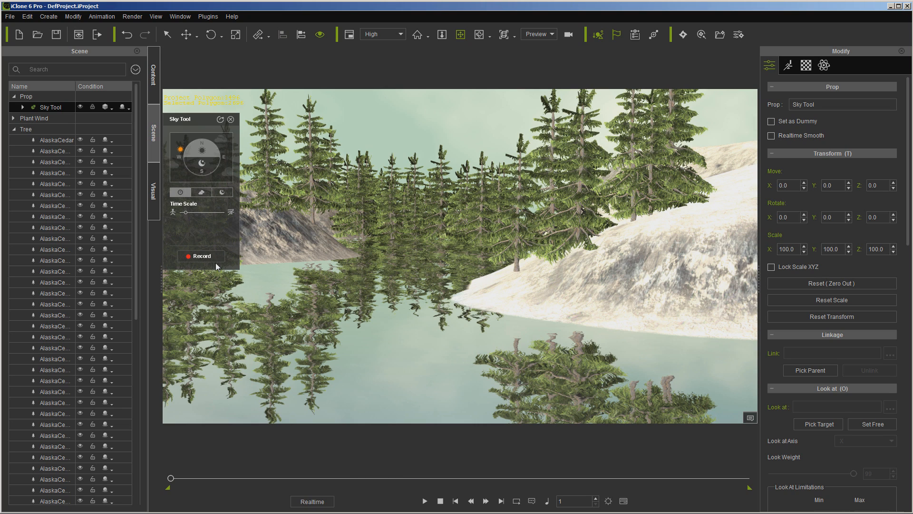
click(202, 256)
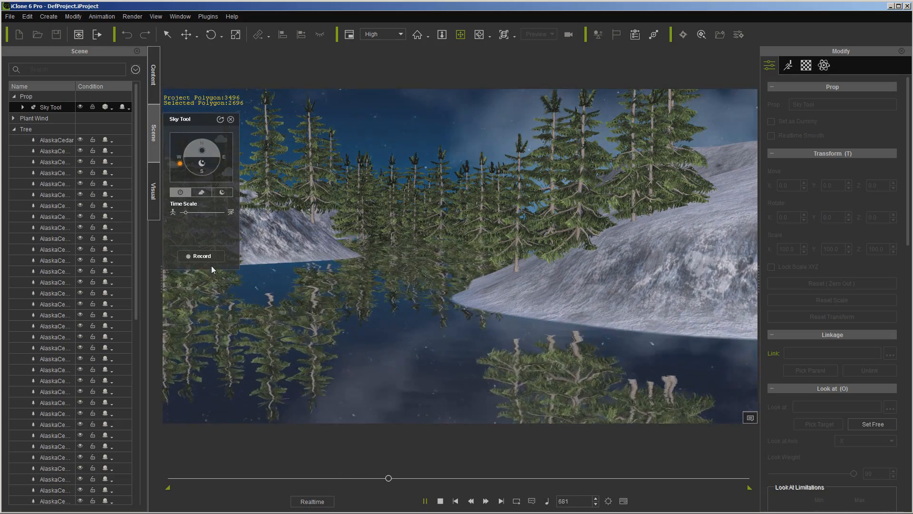
click(201, 256)
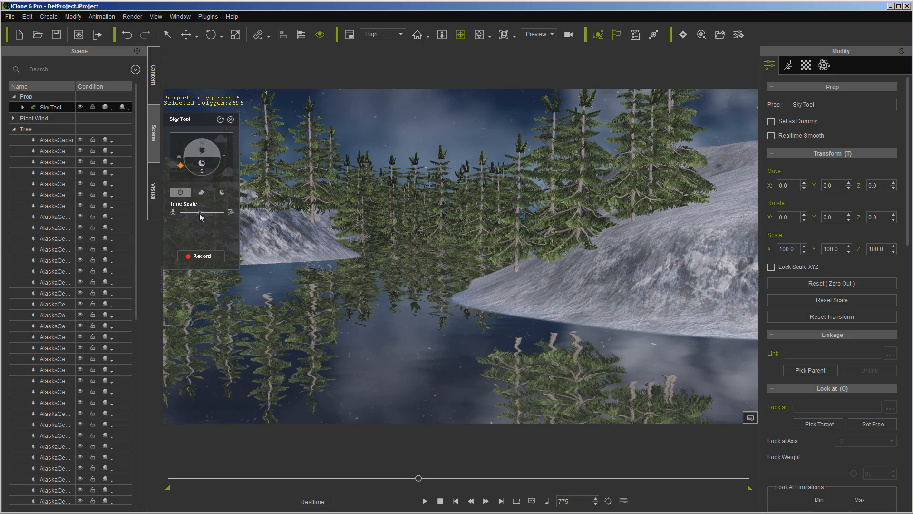
click(200, 255)
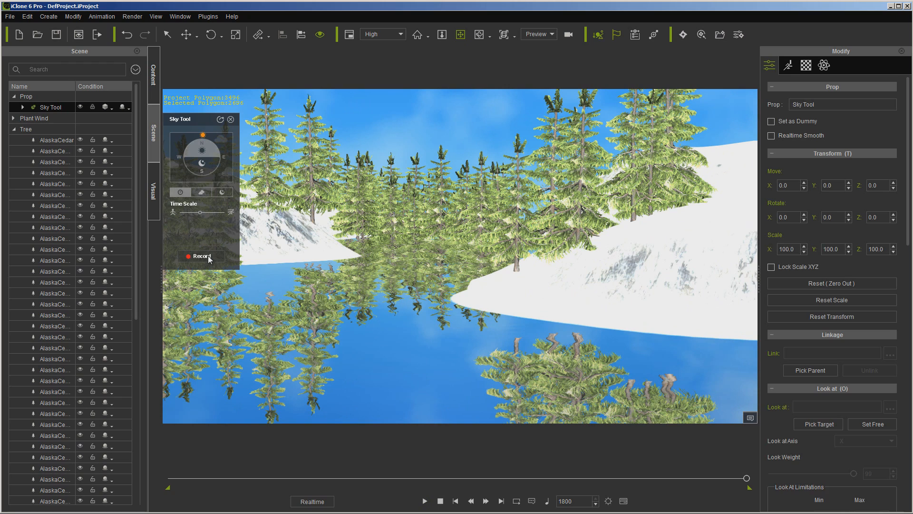
- Close the Sky Tool's control window, play the recorded sky animation from the first frame, and stop the playback
click(230, 120)
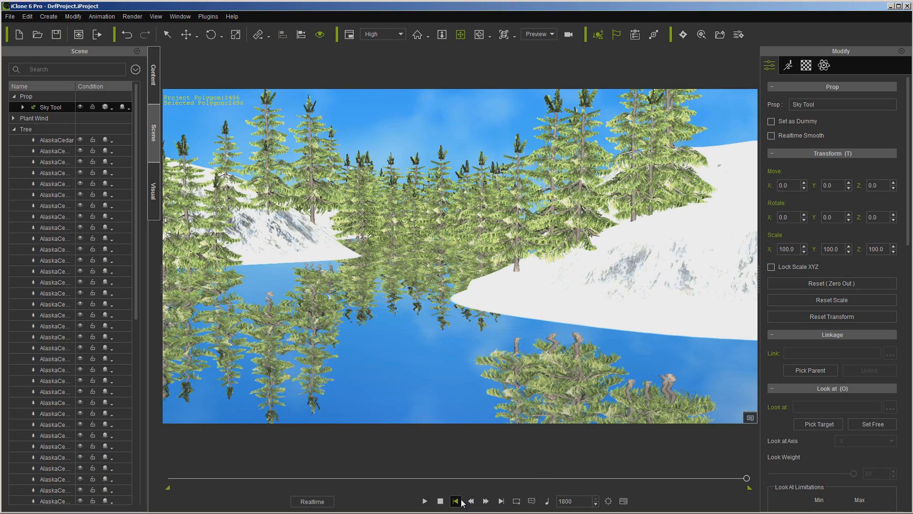
click(423, 501)
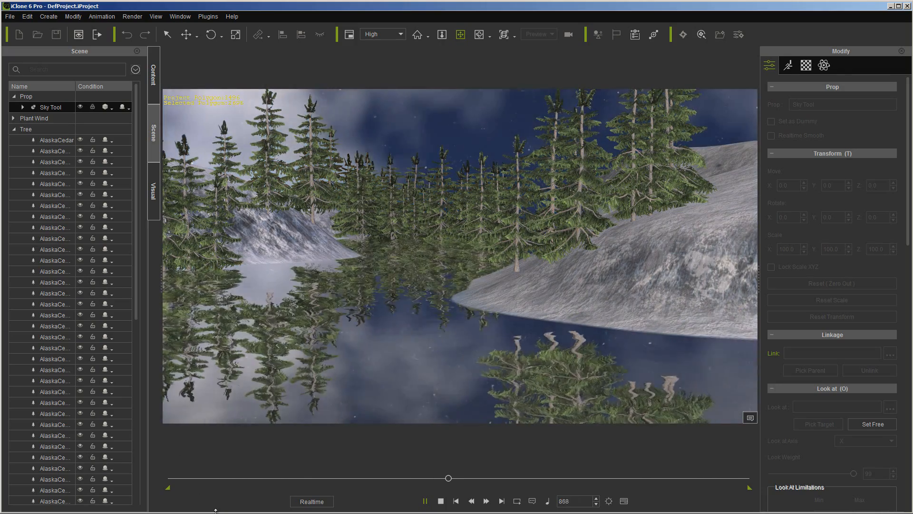
click(441, 502)
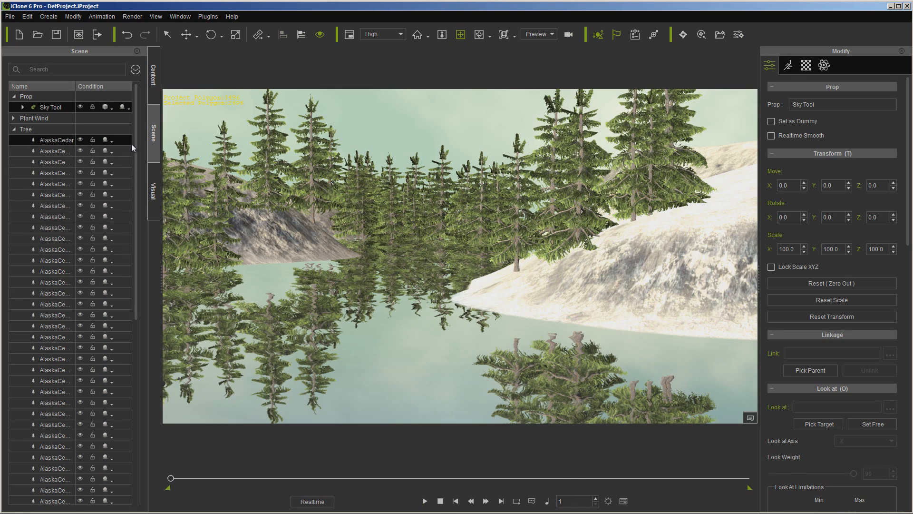
- Turn on Ambient Occlusion in the scene's visual settings
click(155, 190)
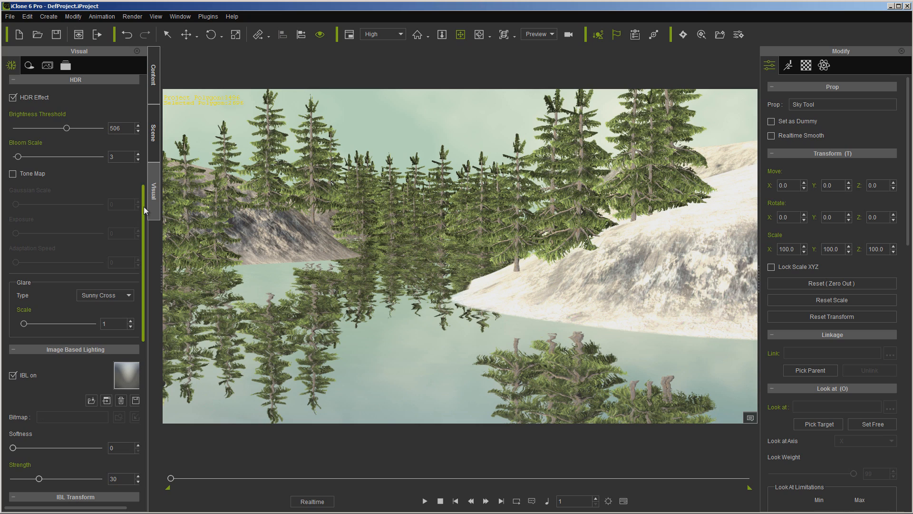
drag(144, 206, 144, 113)
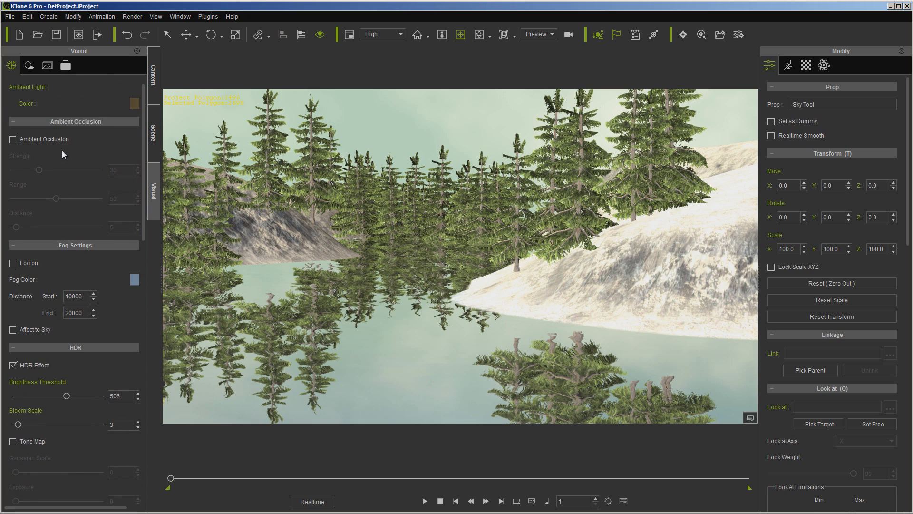
click(13, 139)
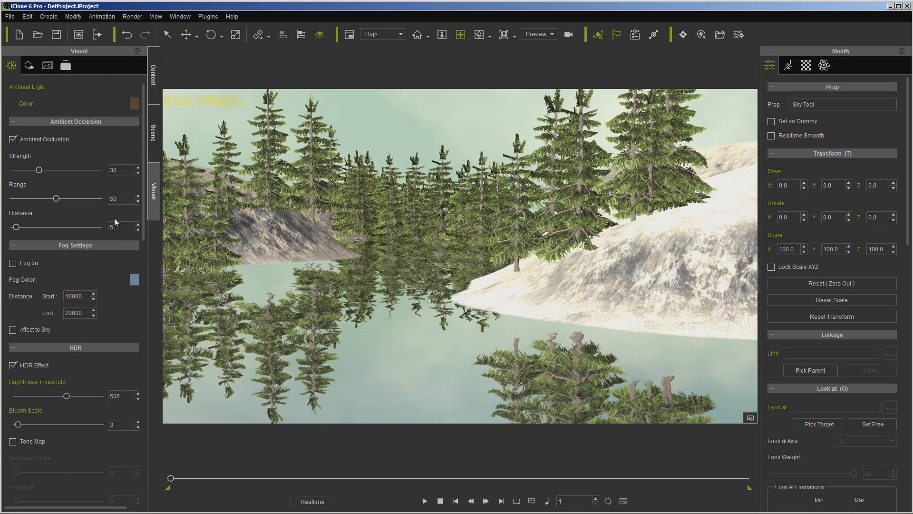
- Load a dark blue image from the Pictures library as the image-based lighting map and play the animation to preview the lighting
drag(142, 168, 157, 254)
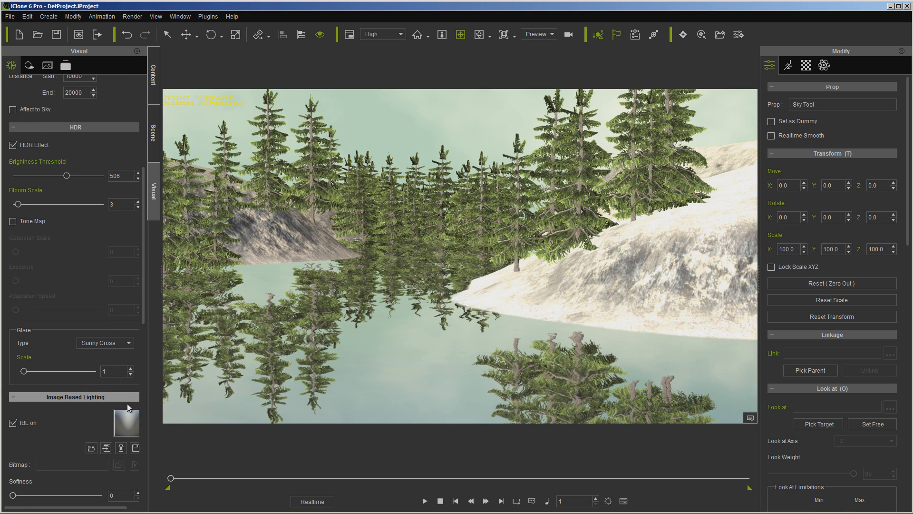
click(123, 426)
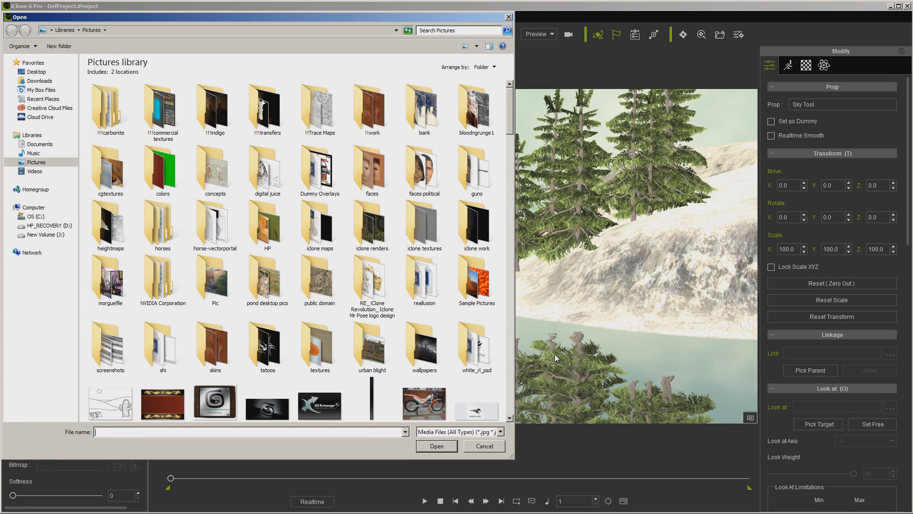
click(511, 364)
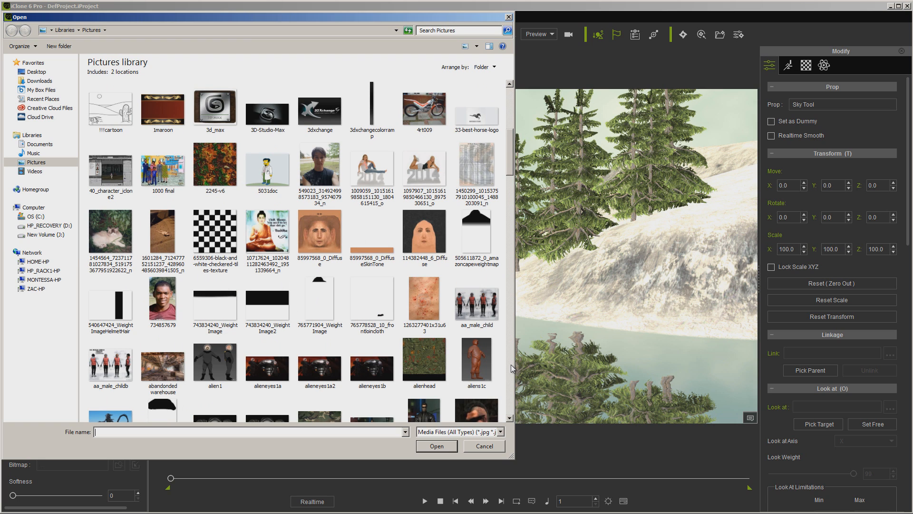
click(511, 364)
double_click(267, 171)
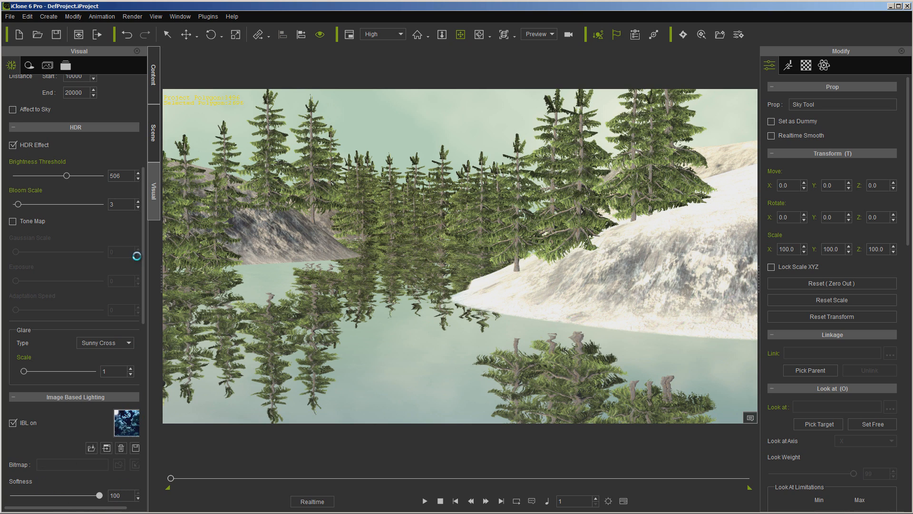
scroll(143, 269, down, 5)
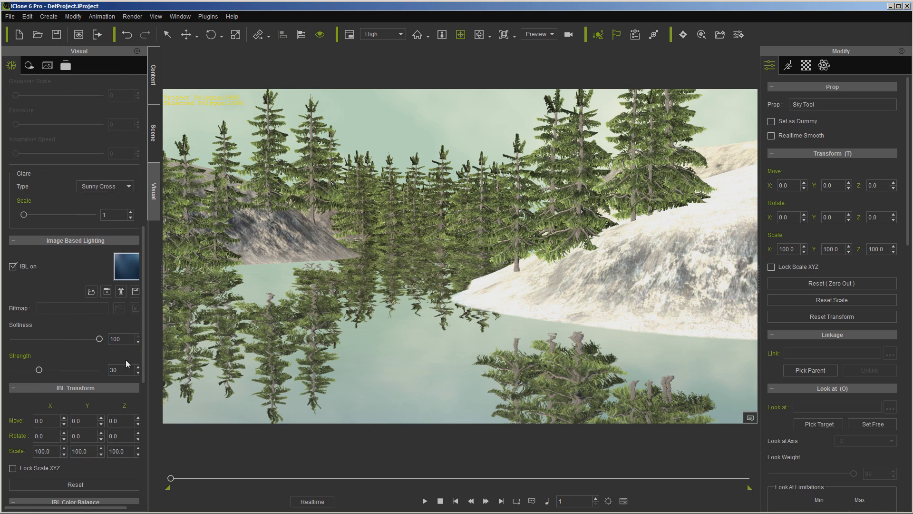
click(425, 502)
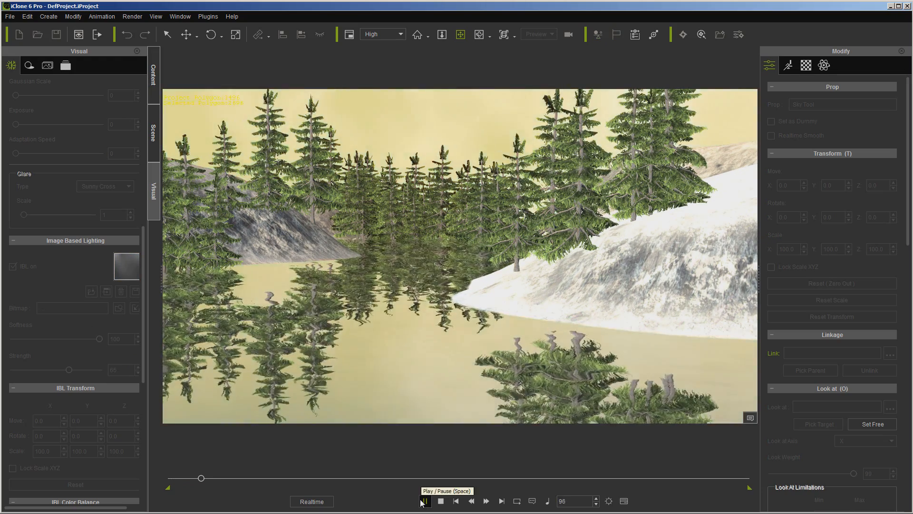